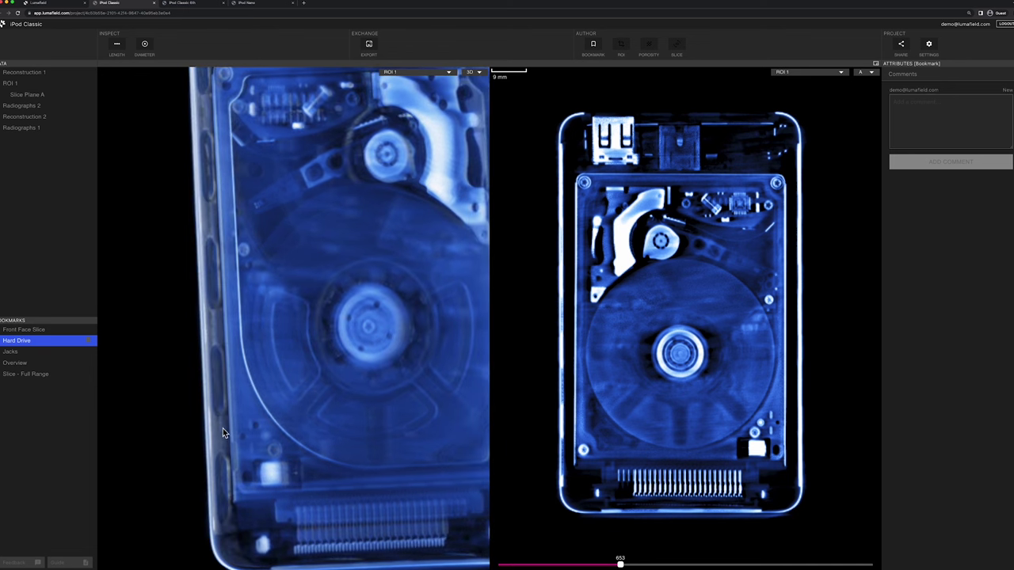
Move the axial slice to 1071 and on toward the front face, and rotate the 3D model to examine the hard drive from the side.
drag(621, 565, 698, 564)
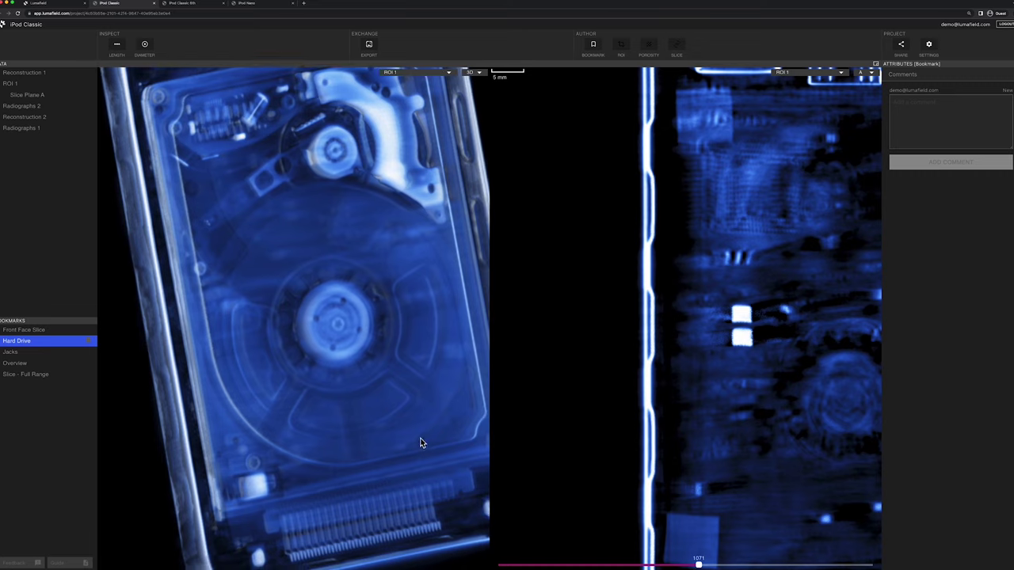
drag(420, 443, 255, 307)
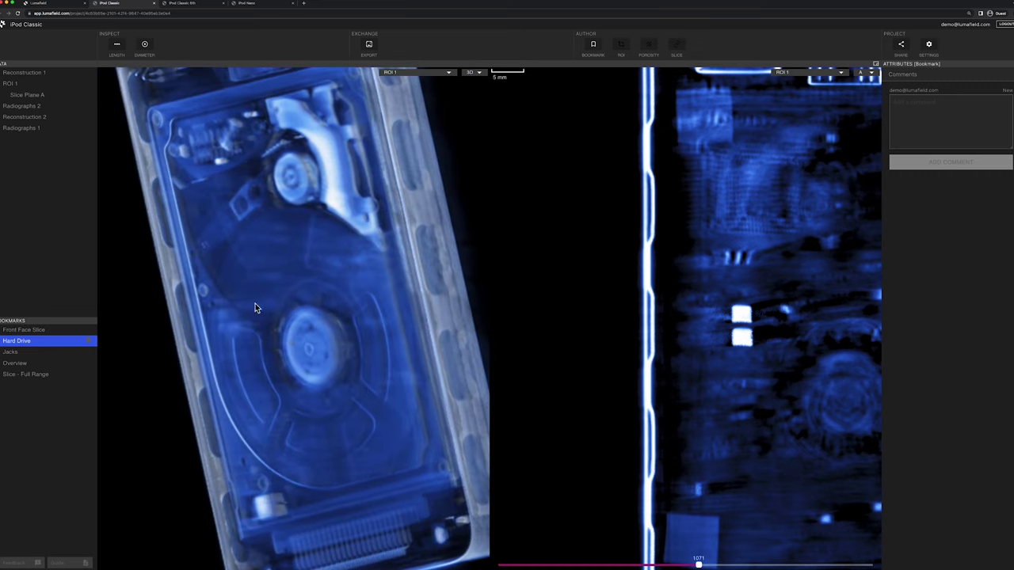
drag(252, 455, 591, 541)
drag(700, 565, 815, 557)
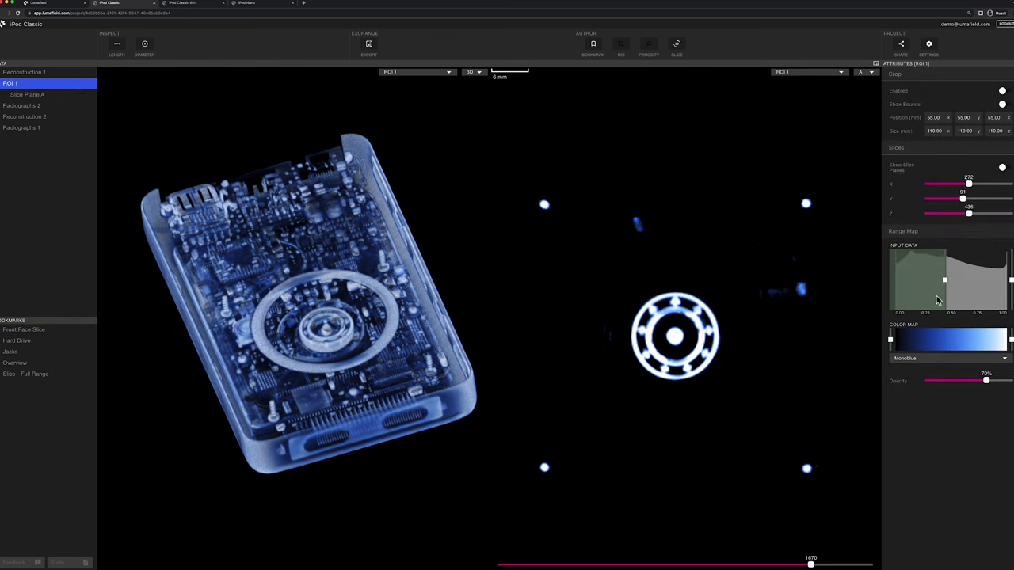
Reduce the lower limit of ROI 1's input data range to about 0.25 and move the axial slice to 1747.
drag(945, 281, 916, 282)
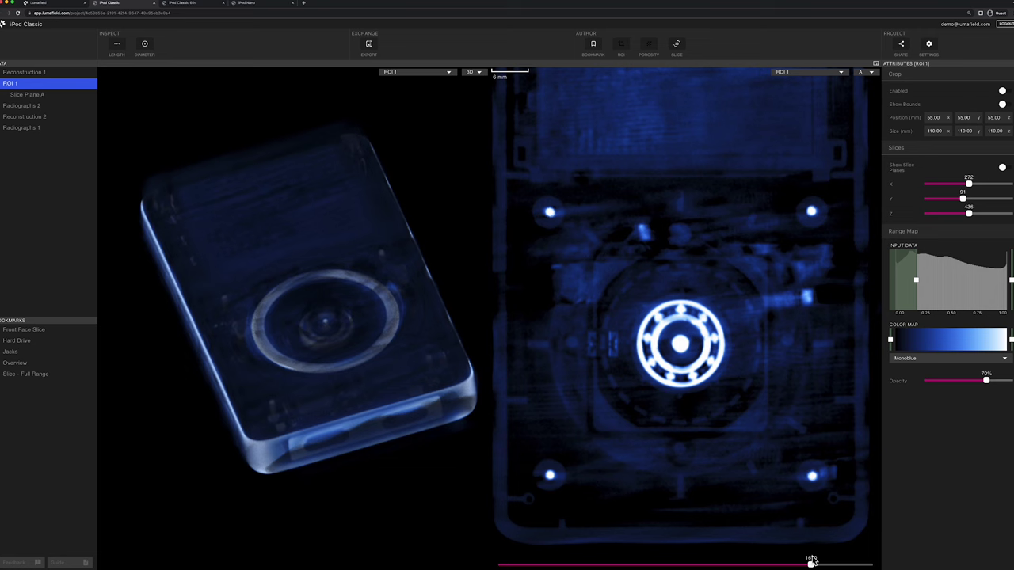
drag(801, 564, 826, 564)
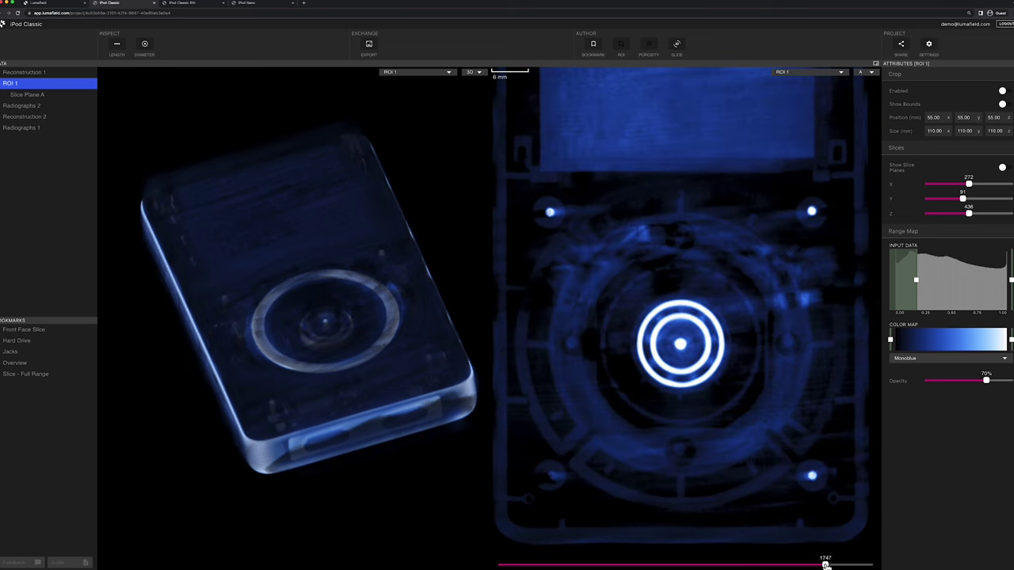
mouse_move(917, 279)
mouse_down()
mouse_move(940, 285)
mouse_move(926, 287)
mouse_up()
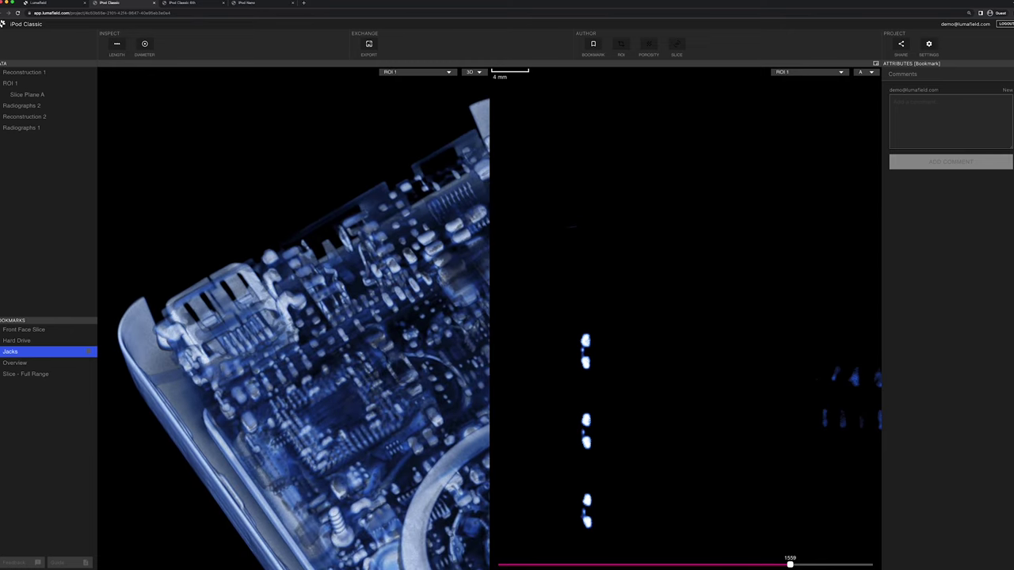
Move the axial slice to 922 and examine the USB and headphone jacks in both the slice and the 3D model.
drag(790, 564, 671, 566)
scroll(773, 421, up, 5)
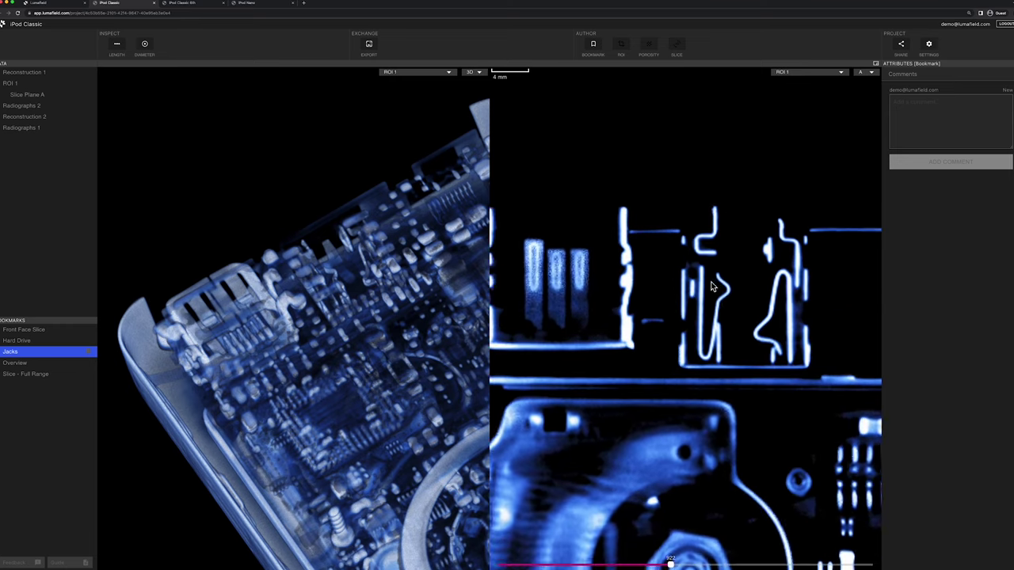
scroll(772, 378, down, 5)
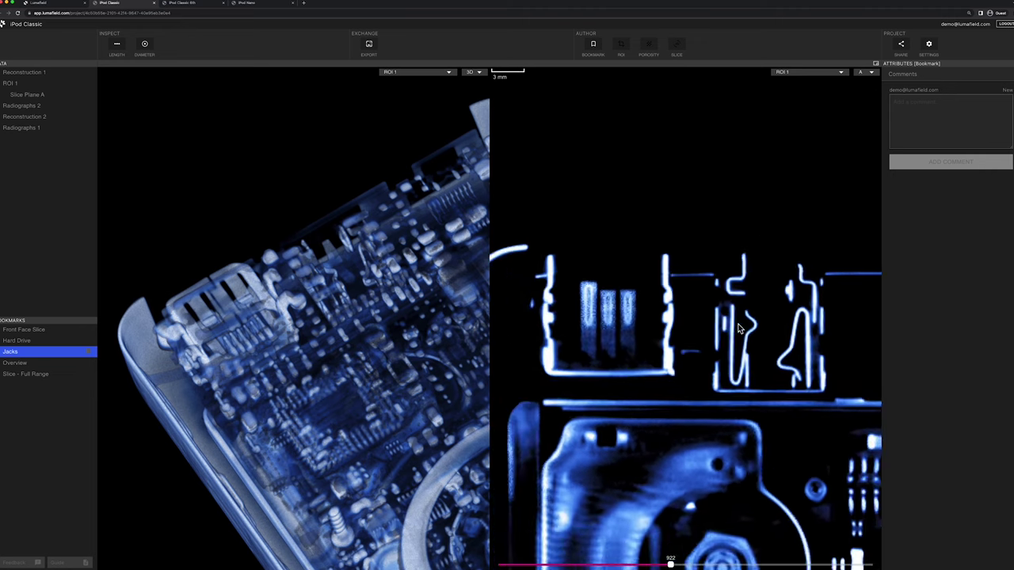
mouse_move(434, 351)
mouse_down()
mouse_move(408, 328)
mouse_move(431, 362)
mouse_up()
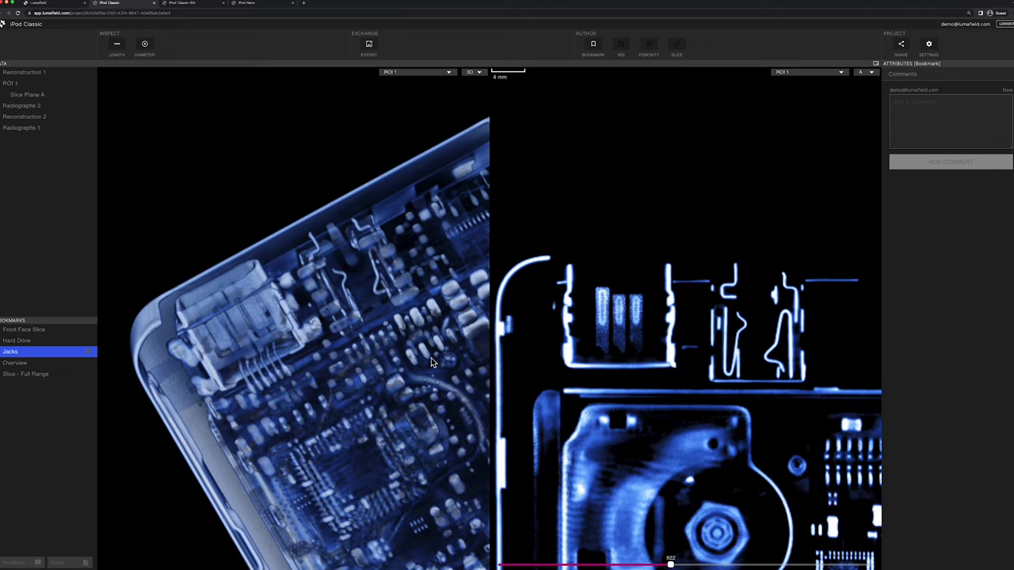
scroll(412, 302, up, 3)
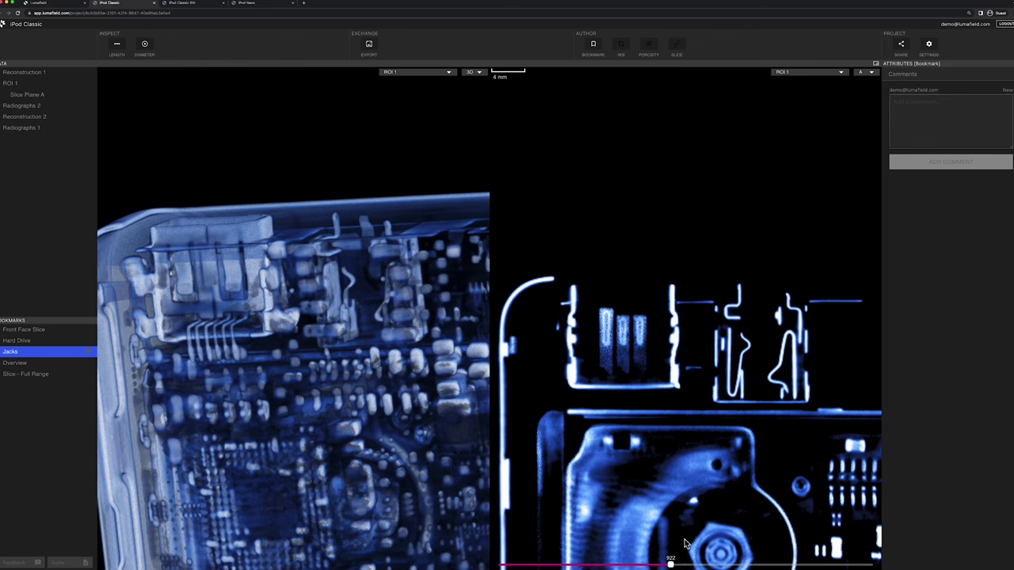
Move the axial slice to 1947 at the click wheel magnet ring and rotate the 3D model from the hard drive to the front face.
drag(669, 564, 863, 561)
key(Up)
scroll(745, 484, up, 3)
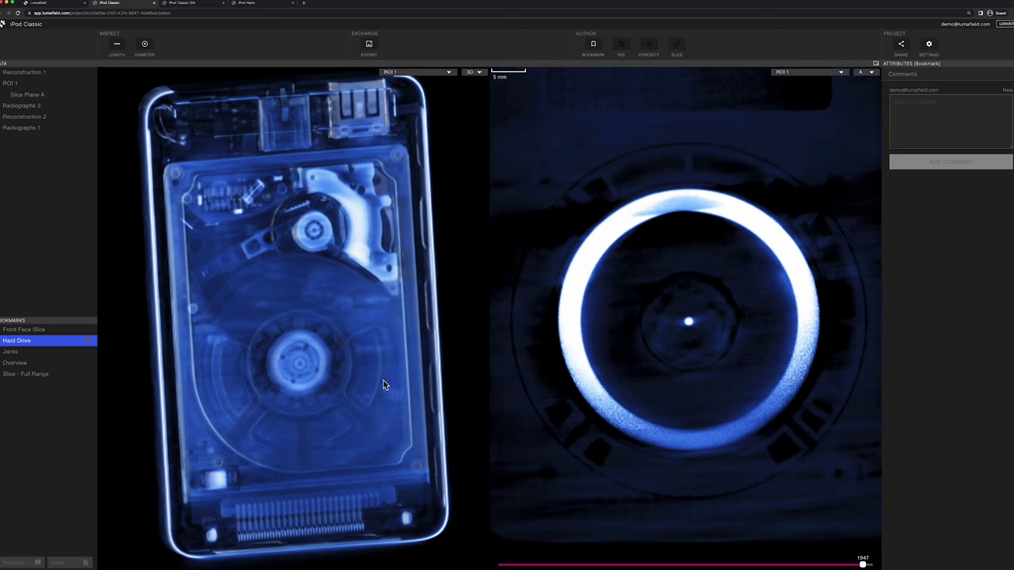
drag(383, 382, 123, 195)
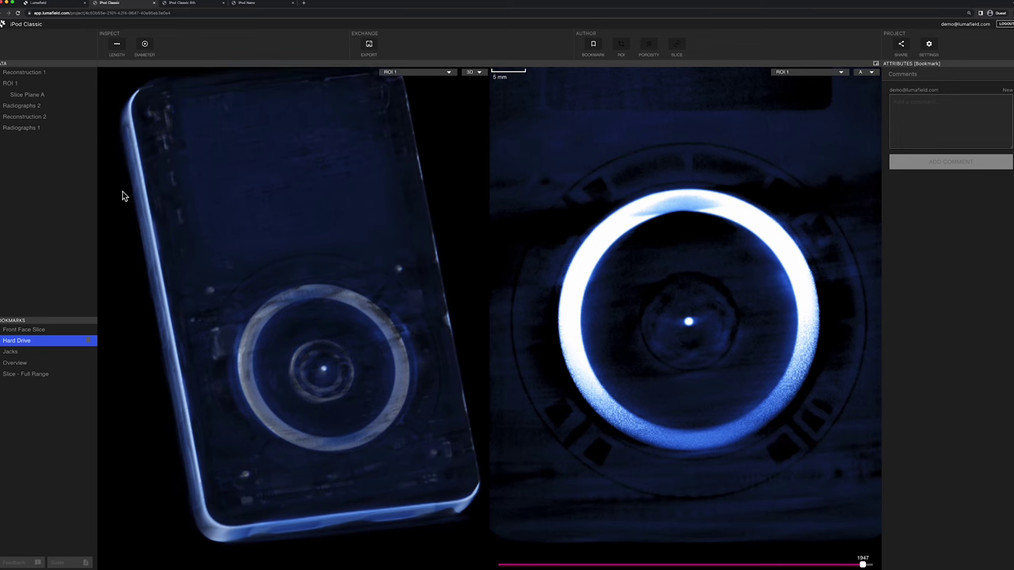
click(14, 84)
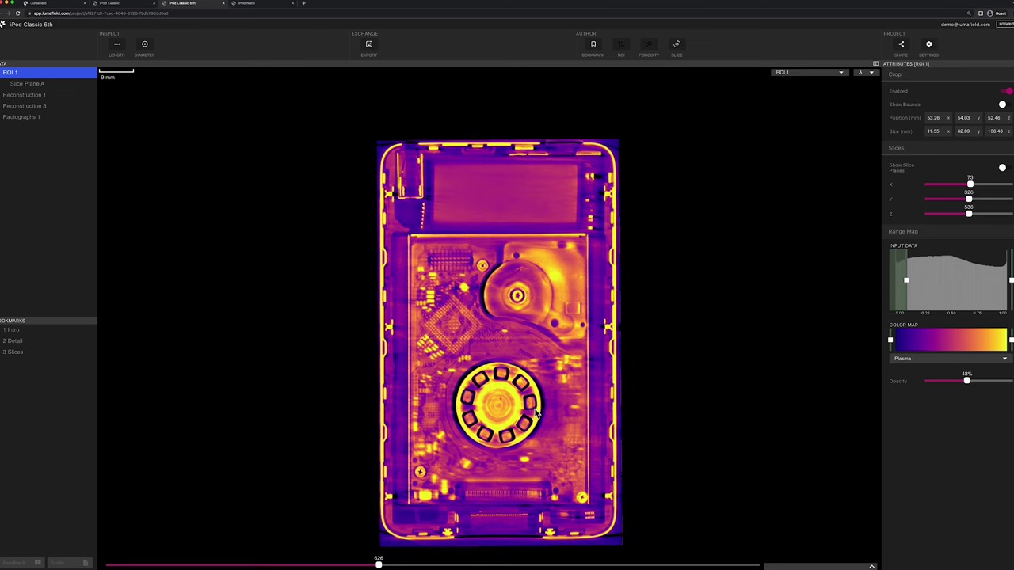
Examine the circuit board and spindle motor of the iPod Classic 6th in axial slice 626.
scroll(537, 412, up, 3)
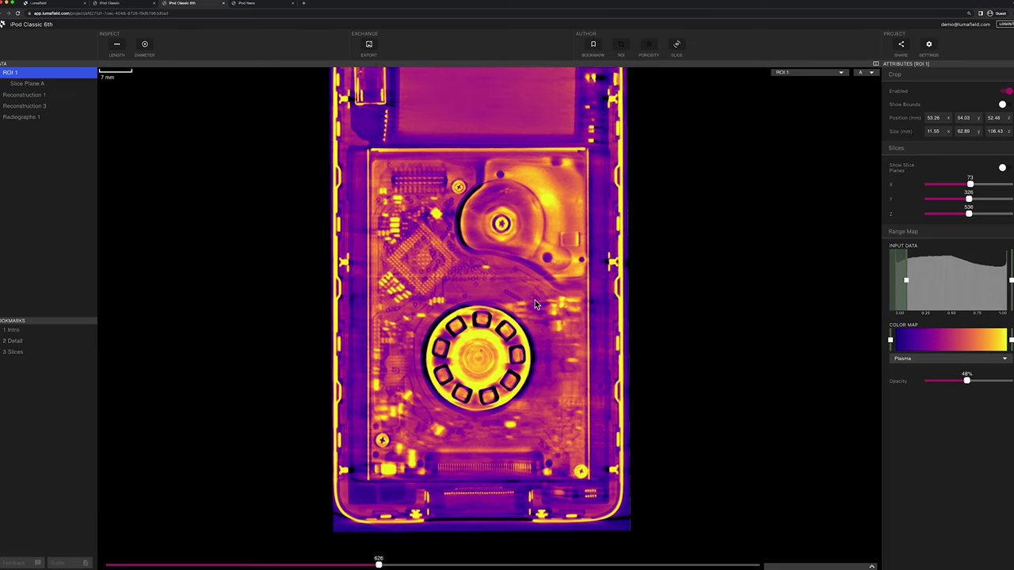
scroll(536, 307, down, 2)
scroll(527, 302, up, 2)
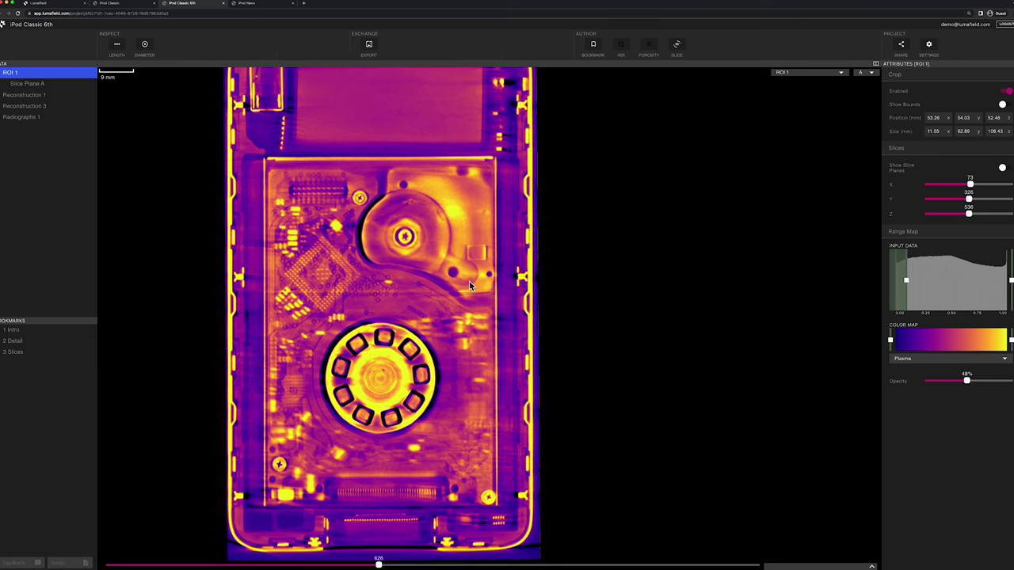
scroll(610, 289, down, 2)
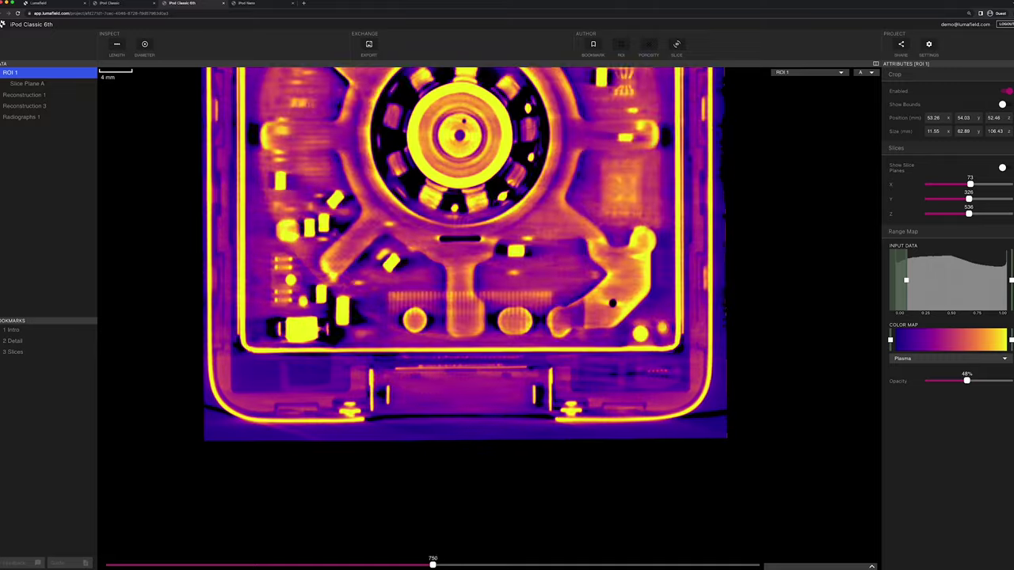
Step back and forth through the axial slices around the hard drive motor and dock connector to compare their layers.
drag(433, 564, 490, 563)
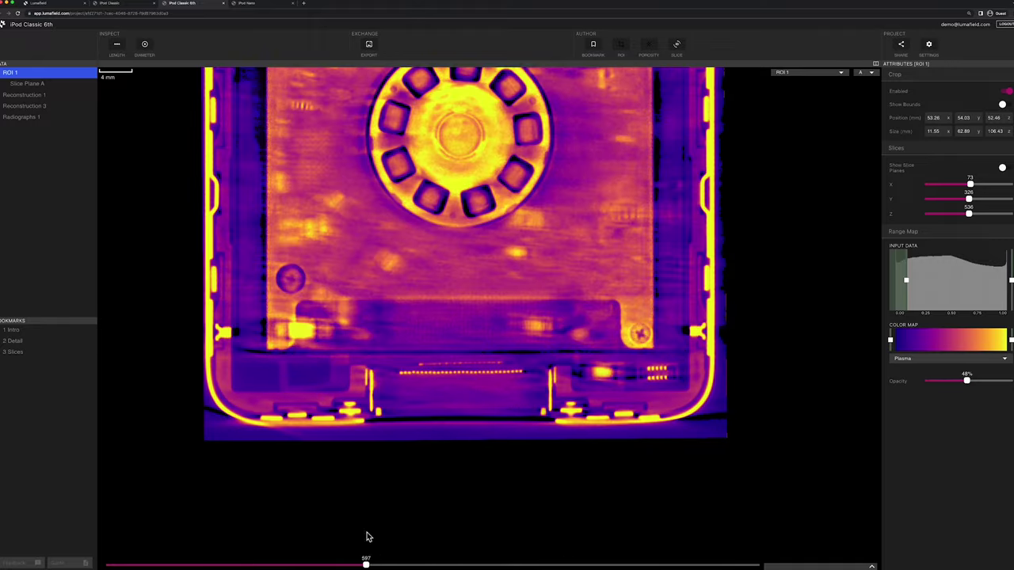
scroll(499, 358, down, 3)
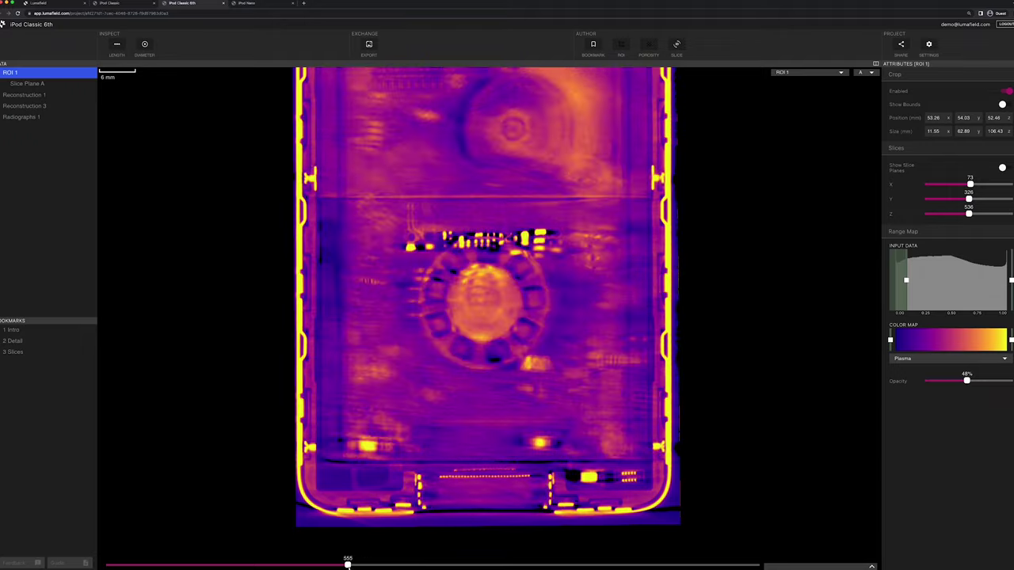
drag(348, 564, 412, 564)
scroll(564, 404, down, 2)
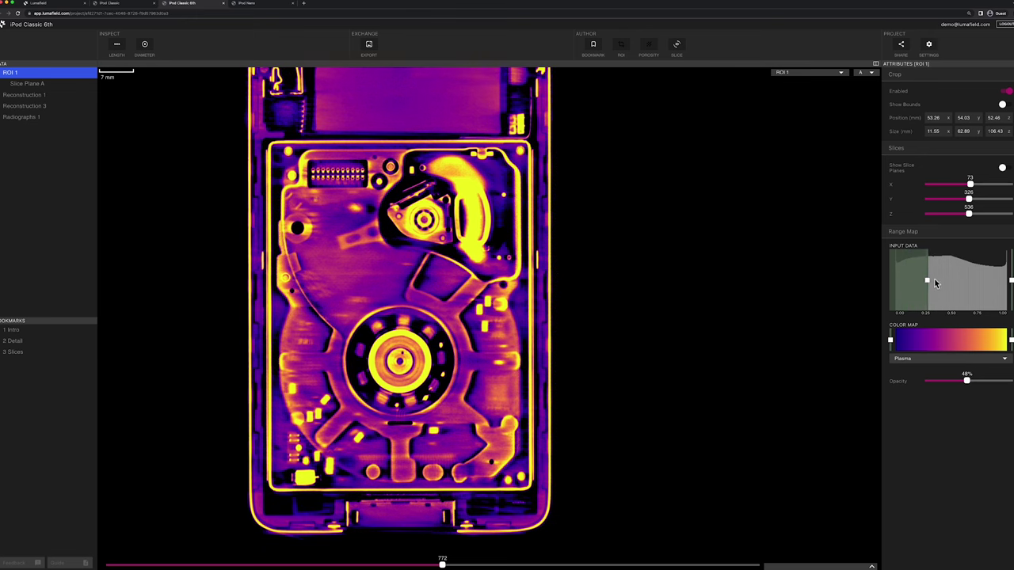
Raise the lower limit of the input data range to about 0.55 and move the axial slice to 521.
drag(935, 280, 951, 278)
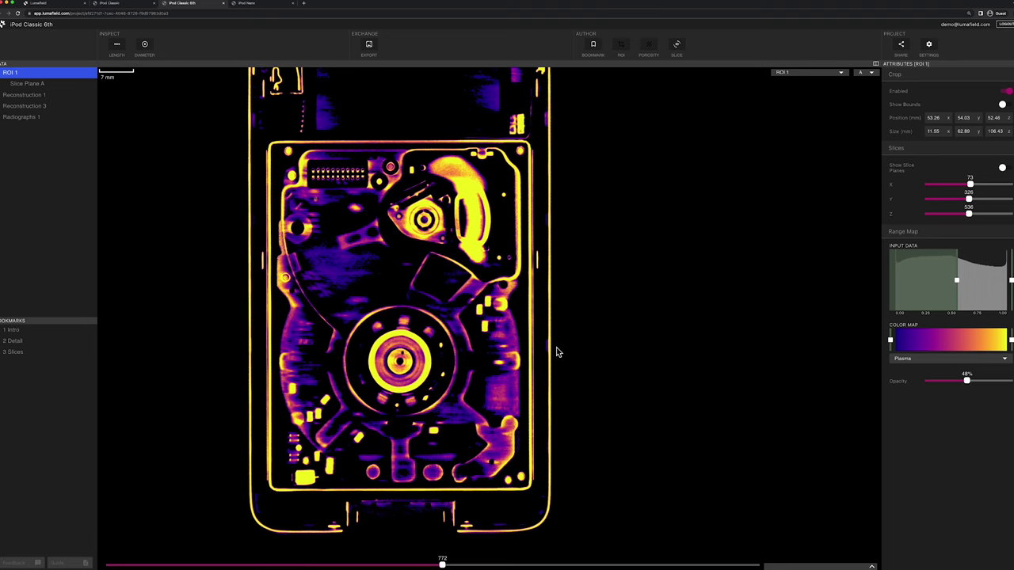
scroll(556, 352, down, 3)
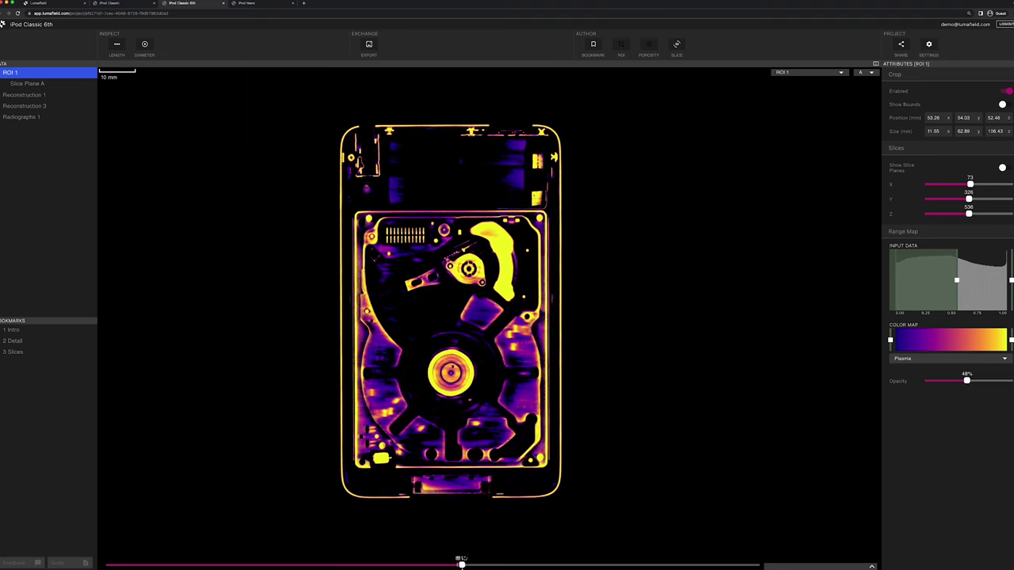
drag(461, 563, 334, 563)
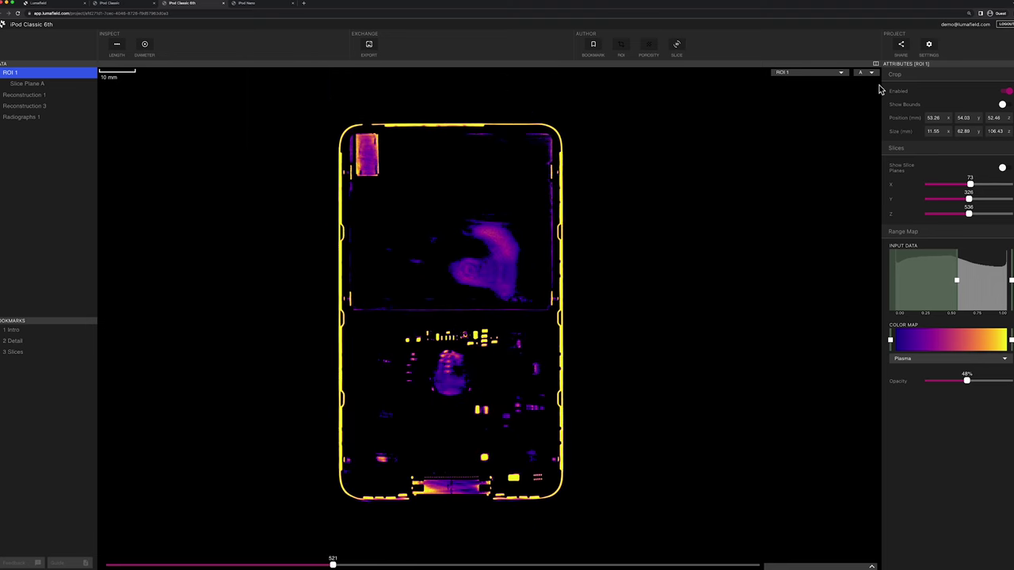
Switch the ROI 1 view to 3D and rotate the model for a close look at the headphone jack corner.
click(869, 37)
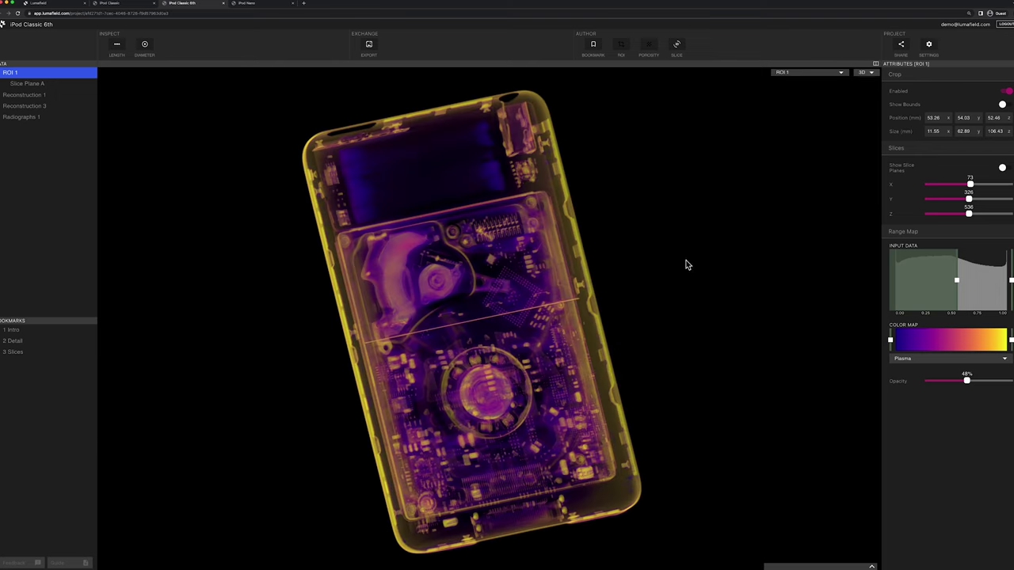
drag(596, 426, 801, 369)
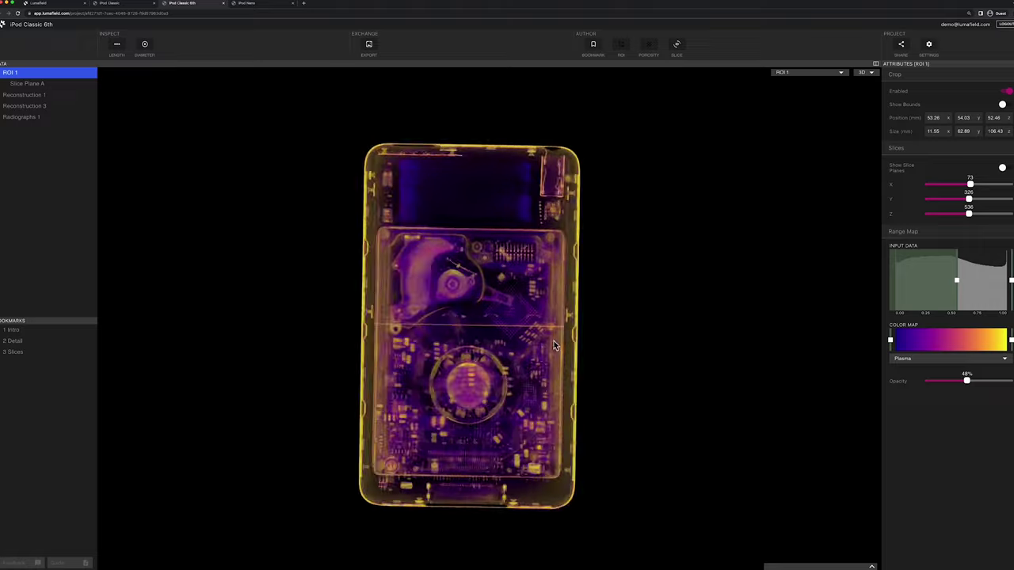
scroll(539, 369, up, 5)
scroll(539, 370, down, 5)
drag(540, 369, 460, 313)
scroll(708, 324, up, 5)
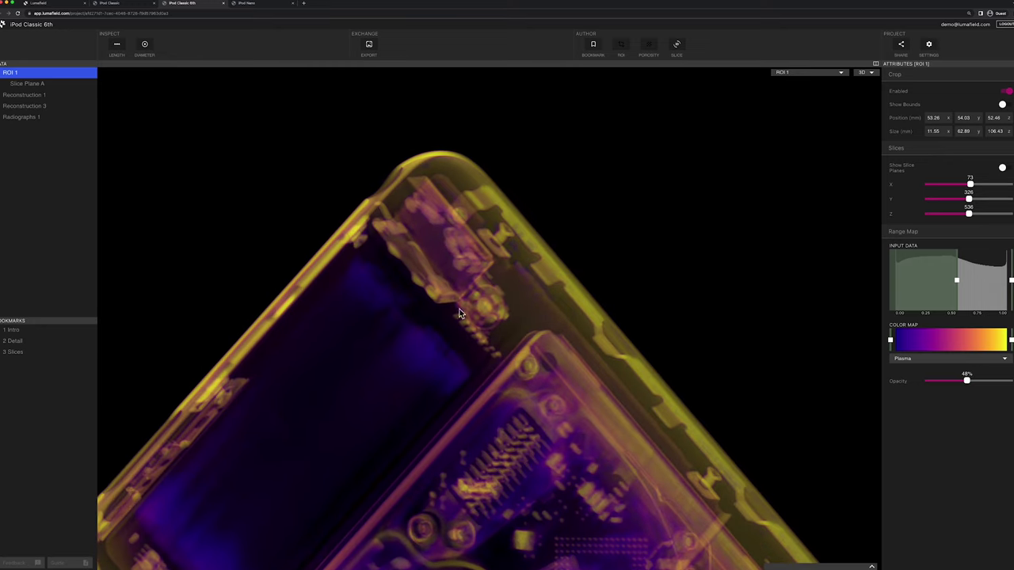
Set the opacity of ROI 1 to 64% and rotate the model to view it from another angle.
drag(966, 382, 983, 383)
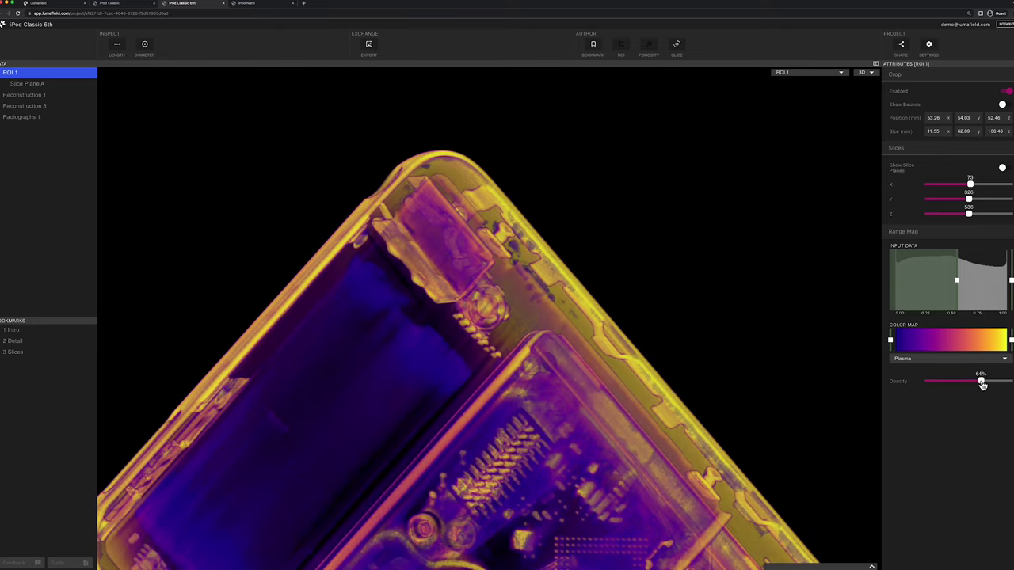
drag(657, 306, 306, 105)
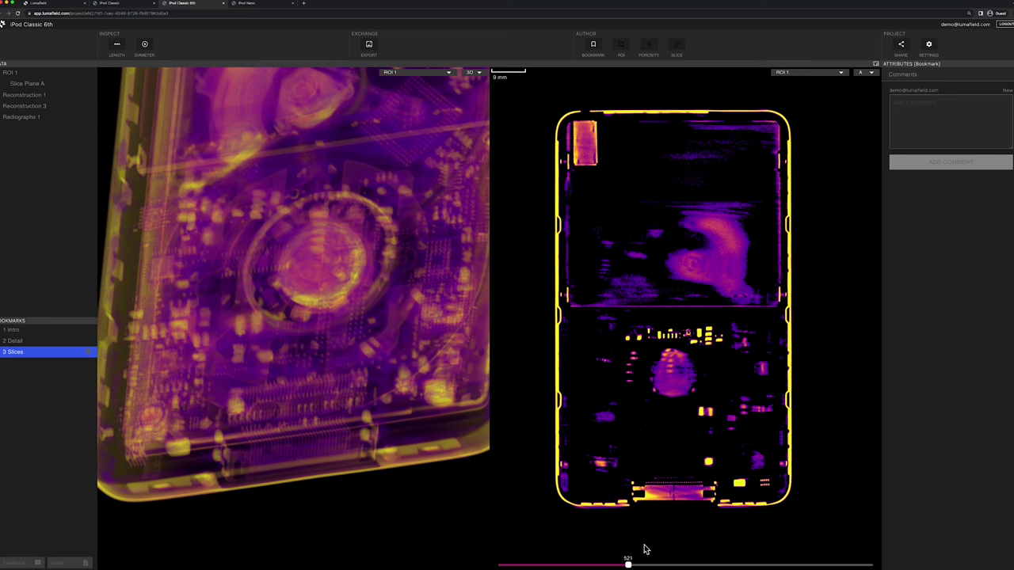
Move the axial slice between 251 and 286 to examine the click wheel's button contacts and metal plate.
drag(657, 568, 568, 567)
scroll(666, 511, up, 3)
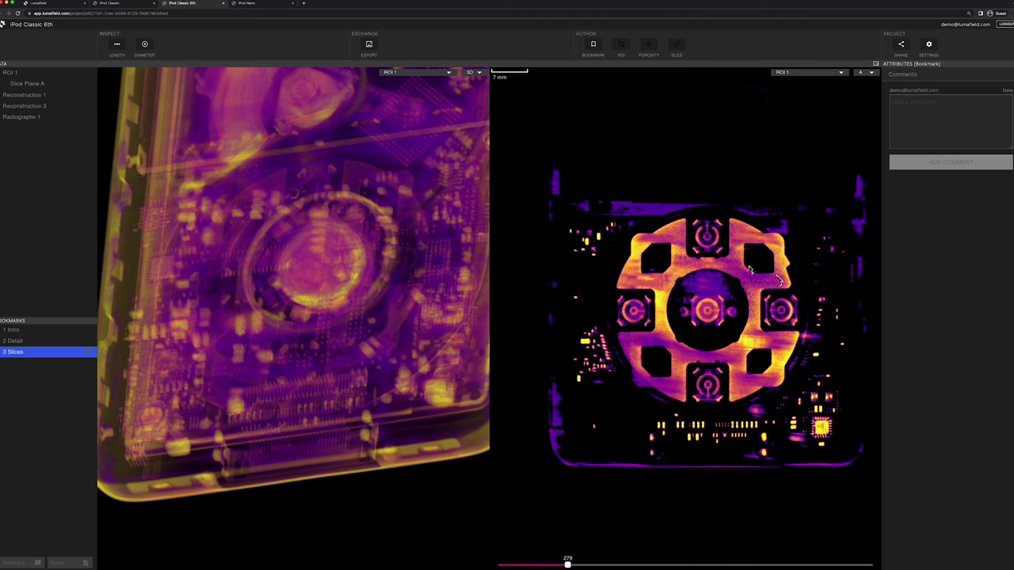
drag(574, 566, 568, 566)
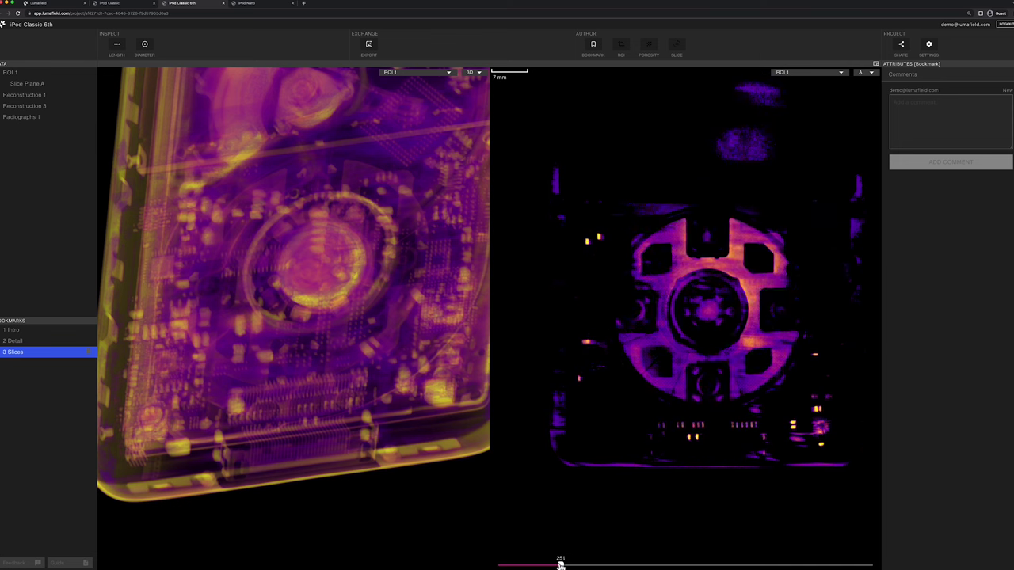
scroll(707, 425, up, 3)
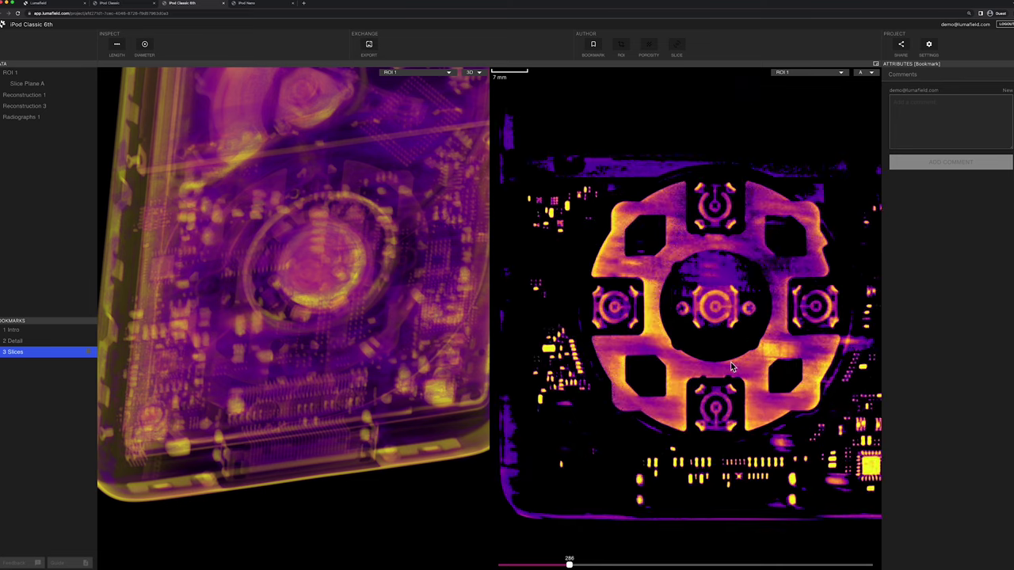
Inspect the click wheel's center button up close and move the axial slice to 233.
drag(760, 396, 740, 328)
scroll(740, 329, up, 2)
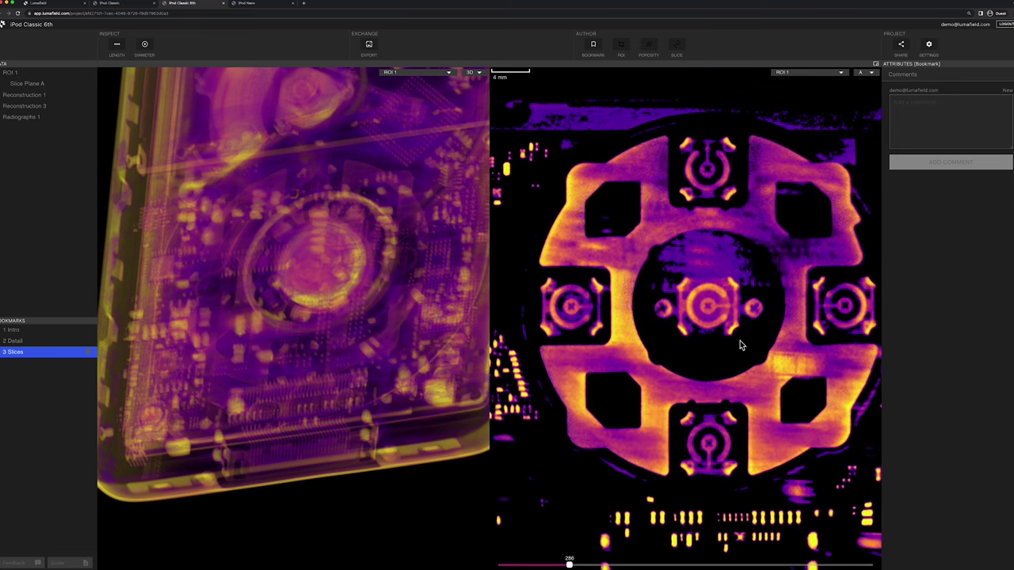
drag(571, 565, 557, 566)
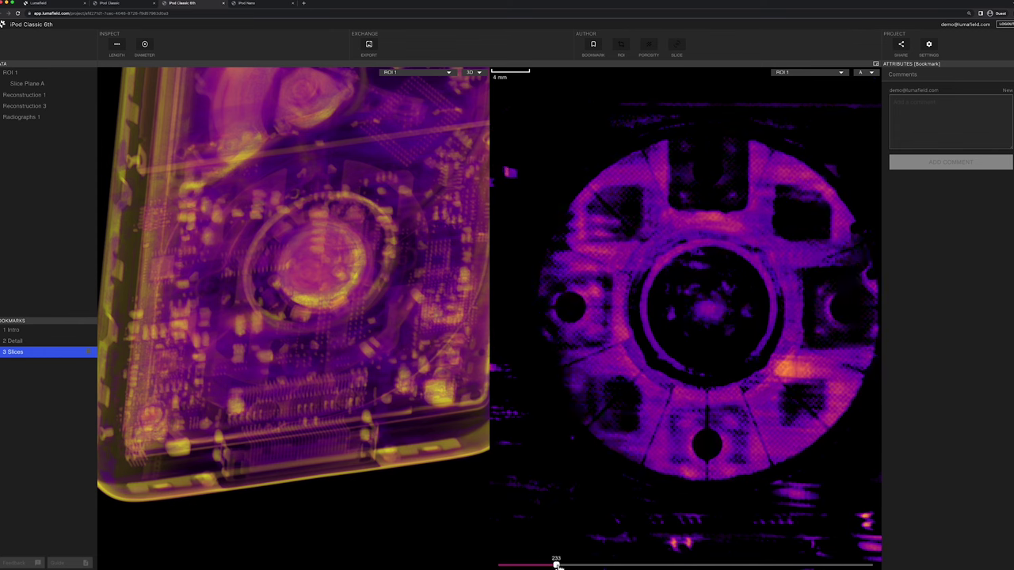
scroll(724, 412, down, 2)
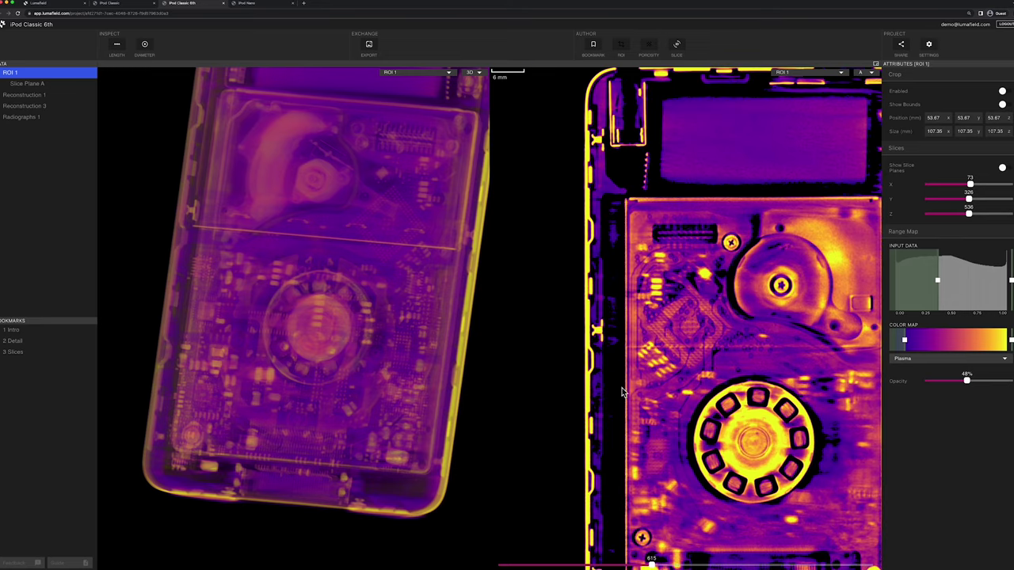
Examine the retaining clips along the case's side wall beside the headphone jack in axial slice 615.
scroll(591, 374, up, 3)
scroll(594, 362, up, 4)
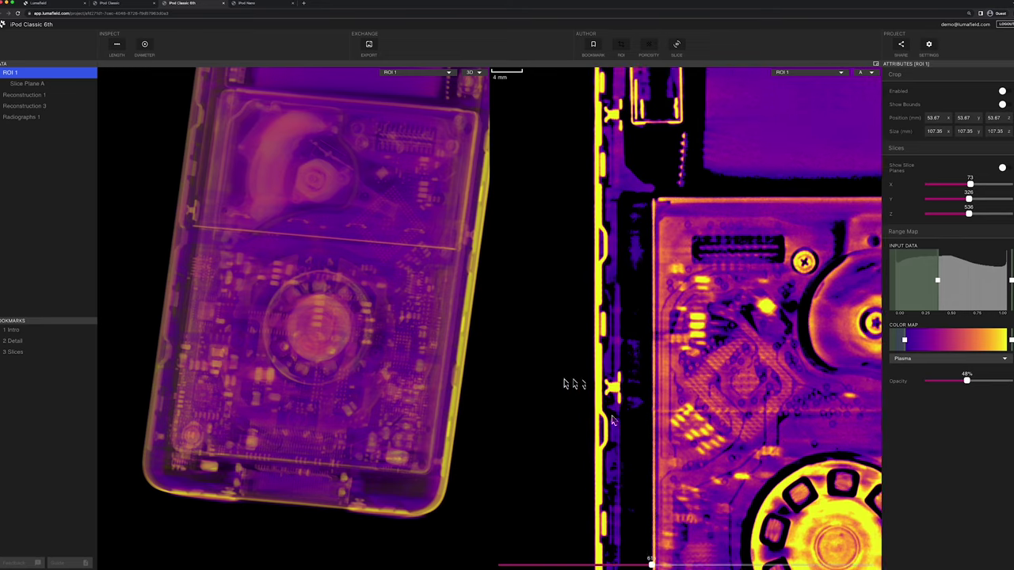
drag(610, 322, 670, 405)
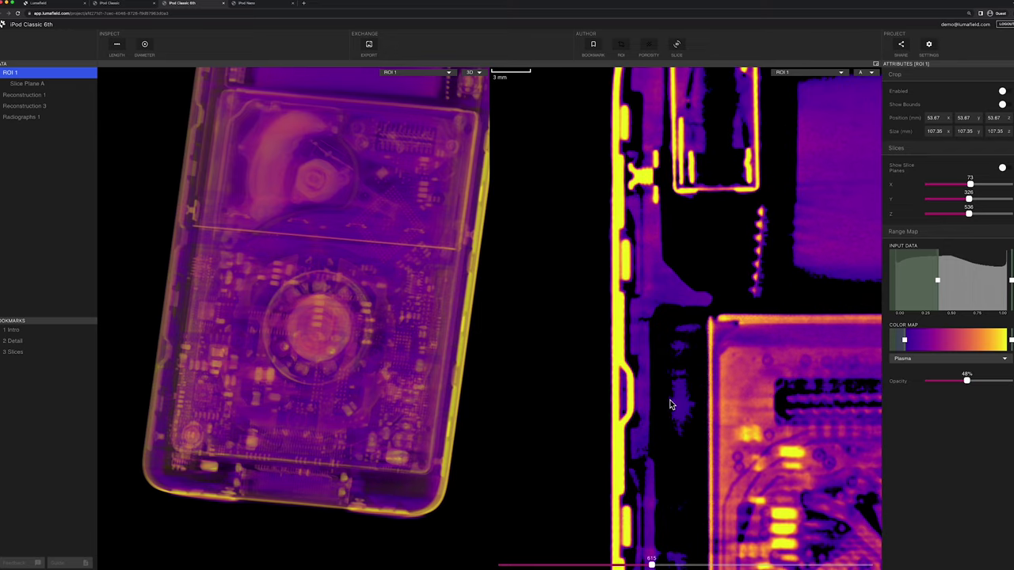
drag(330, 261, 351, 274)
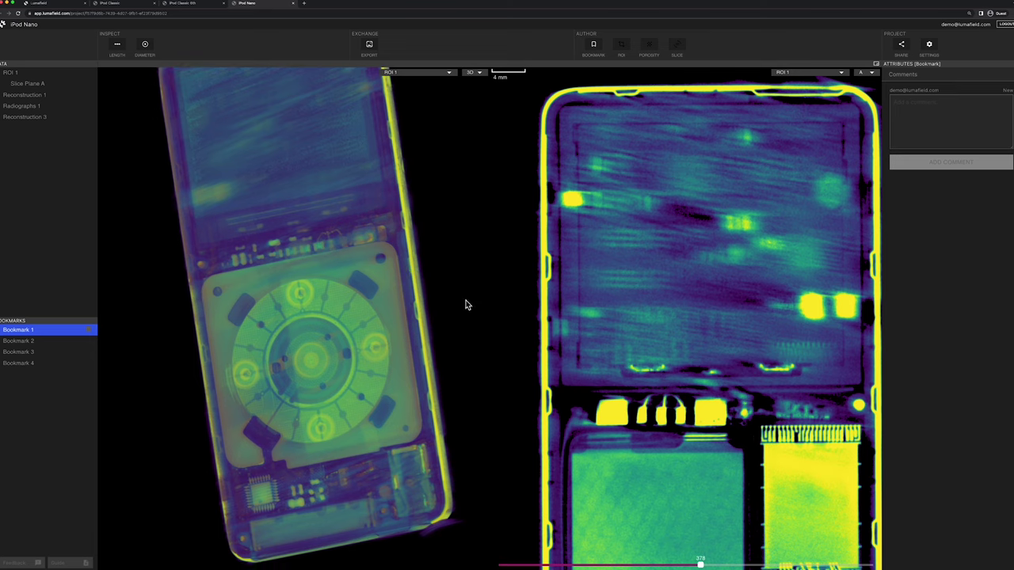
Examine the iPod Nano's overall internal layout in axial slice 378 and in the 3D model.
scroll(780, 416, down, 3)
scroll(780, 416, down, 3)
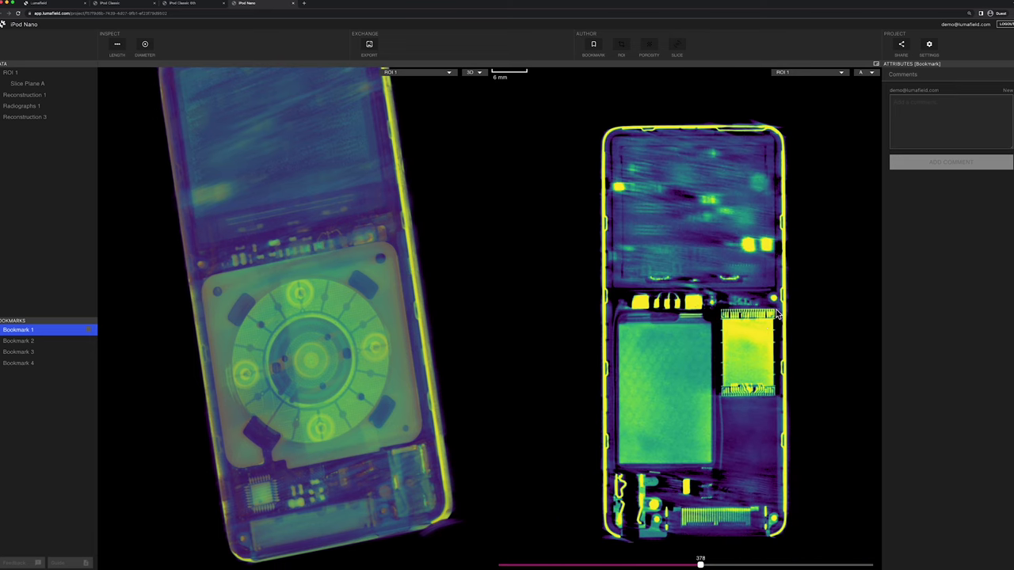
scroll(764, 318, down, 1)
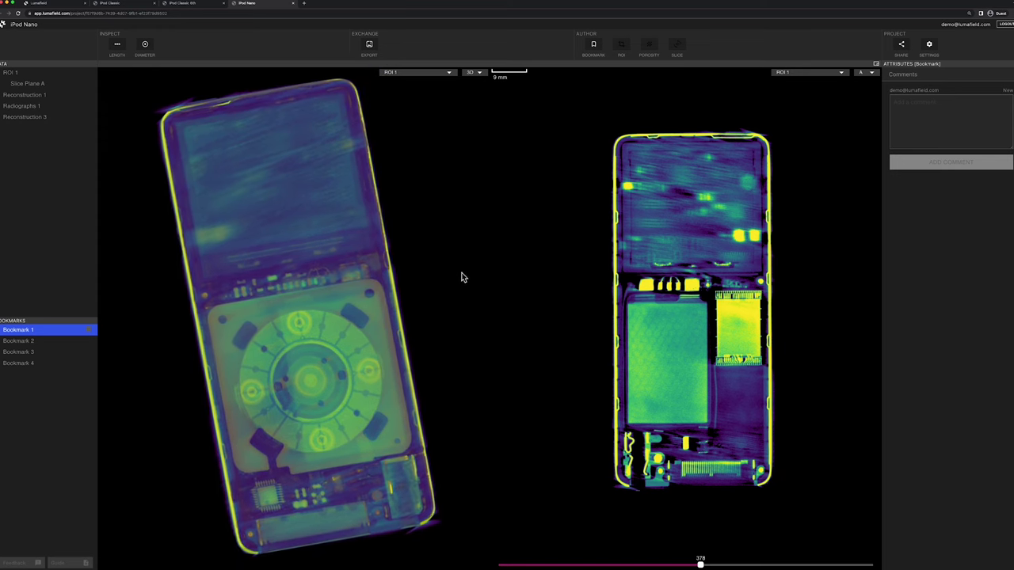
scroll(376, 328, up, 2)
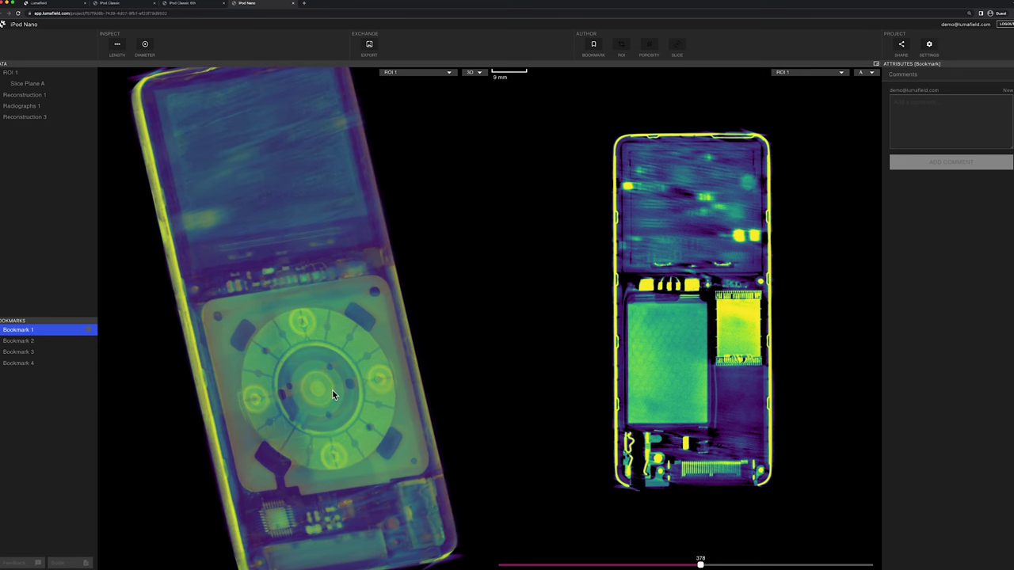
drag(335, 389, 331, 311)
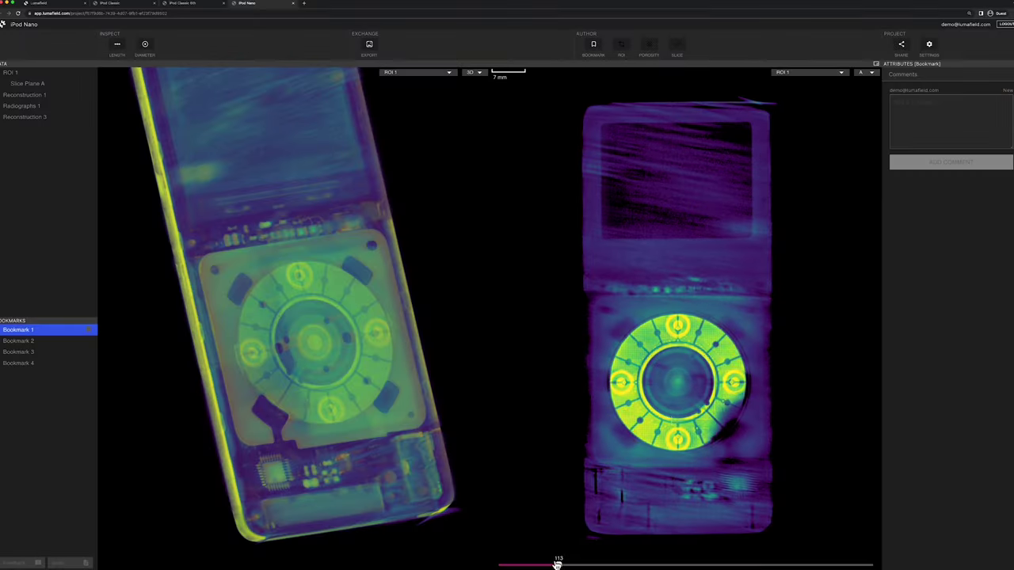
Inspect the Nano's click wheel ring up close in axial slice 107, and move to a deeper slice.
drag(557, 565, 554, 565)
scroll(656, 414, up, 4)
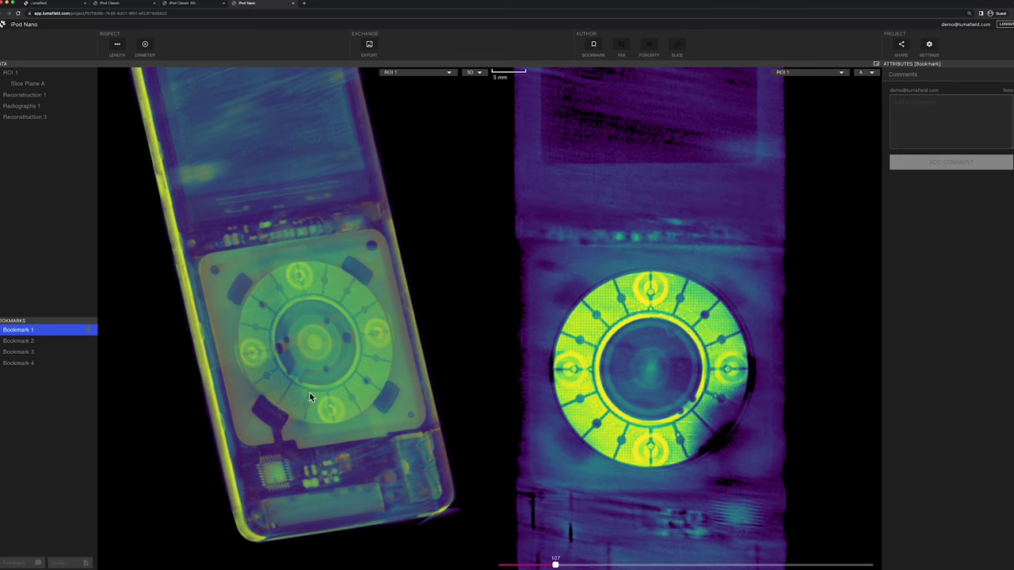
scroll(735, 408, up, 5)
scroll(712, 411, up, 3)
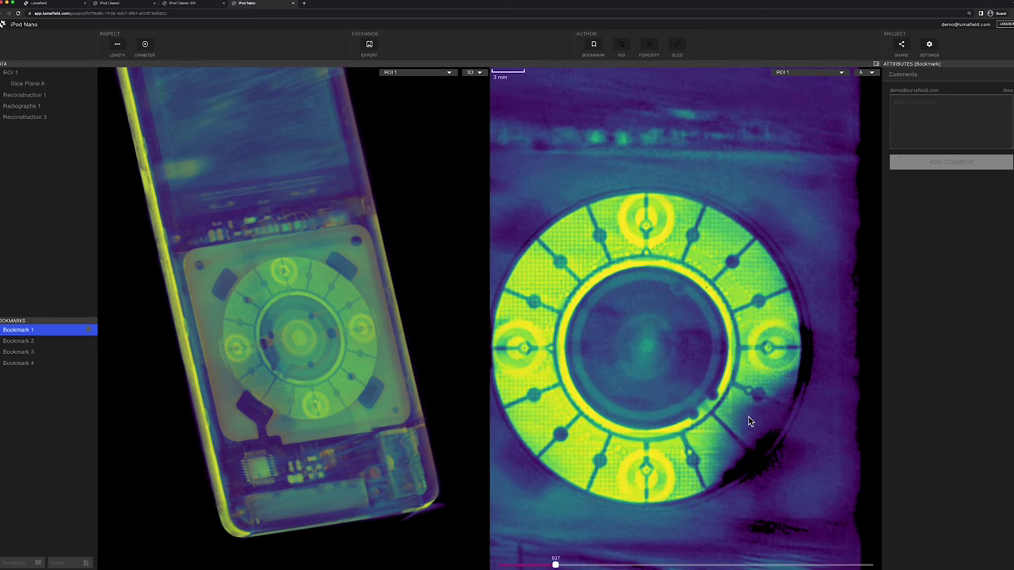
drag(559, 565, 625, 561)
scroll(641, 554, down, 5)
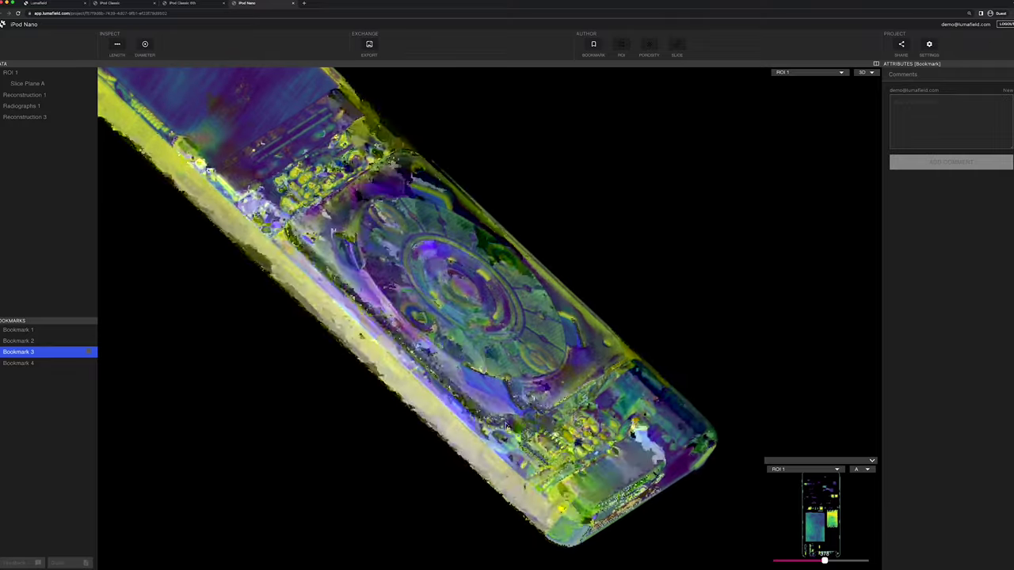
Open Bookmark 4, and examine the circuit board's chips up close in axial slice 503.
click(1, 364)
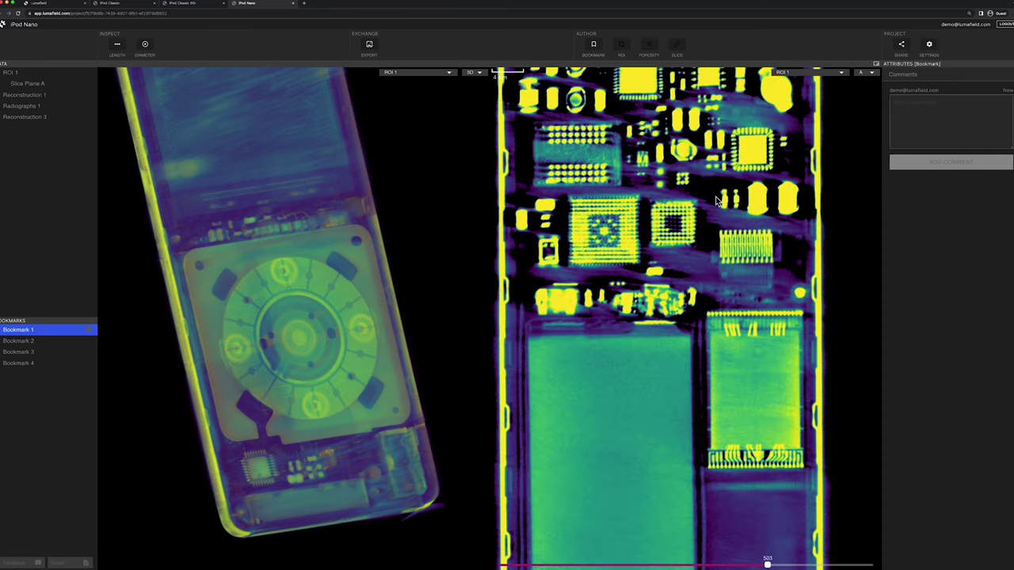
scroll(713, 362, up, 5)
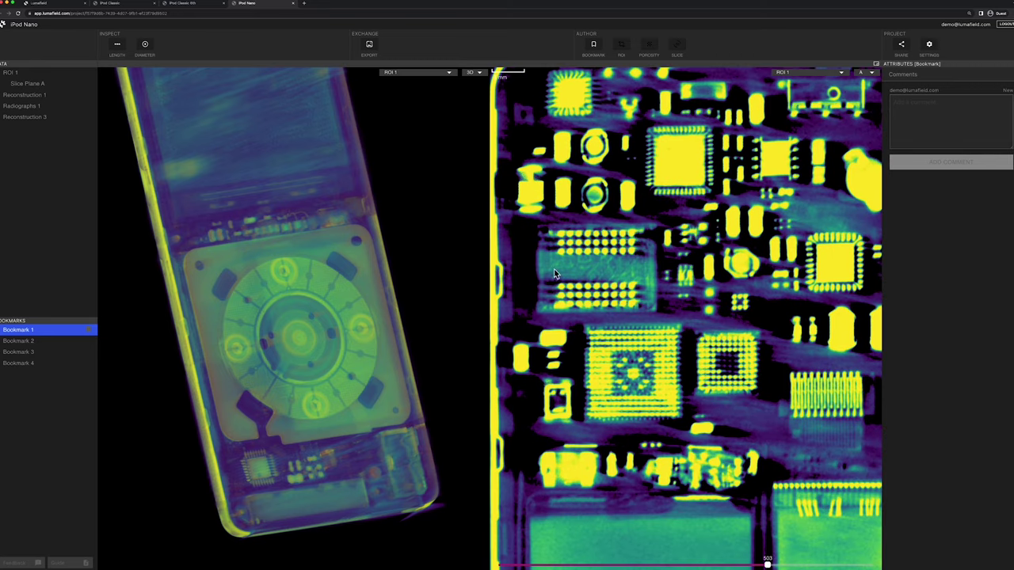
Raise the lower limit of ROI 1's input data range to about 0.50.
click(45, 77)
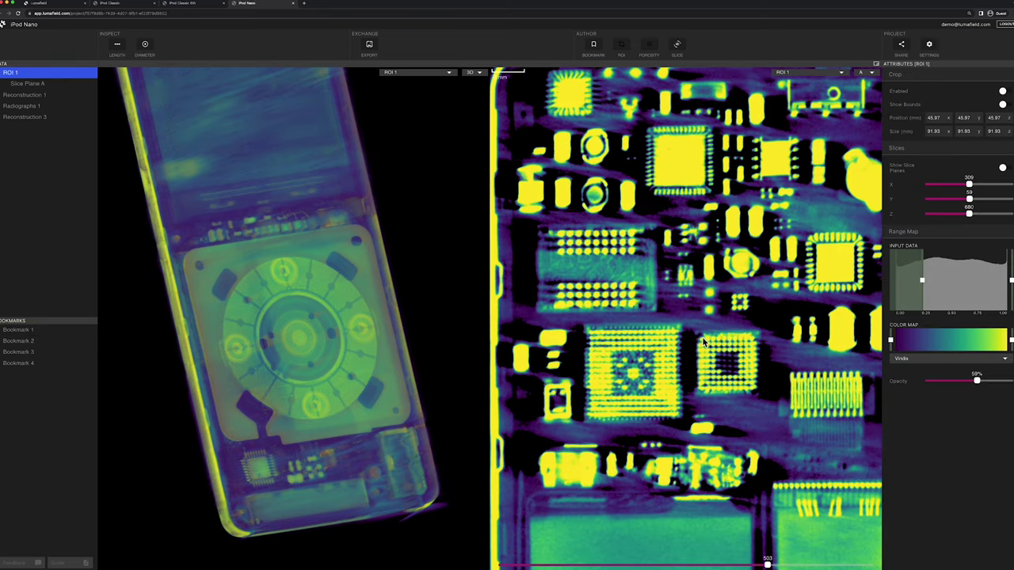
scroll(703, 342, down, 2)
drag(923, 283, 974, 281)
scroll(687, 373, up, 1)
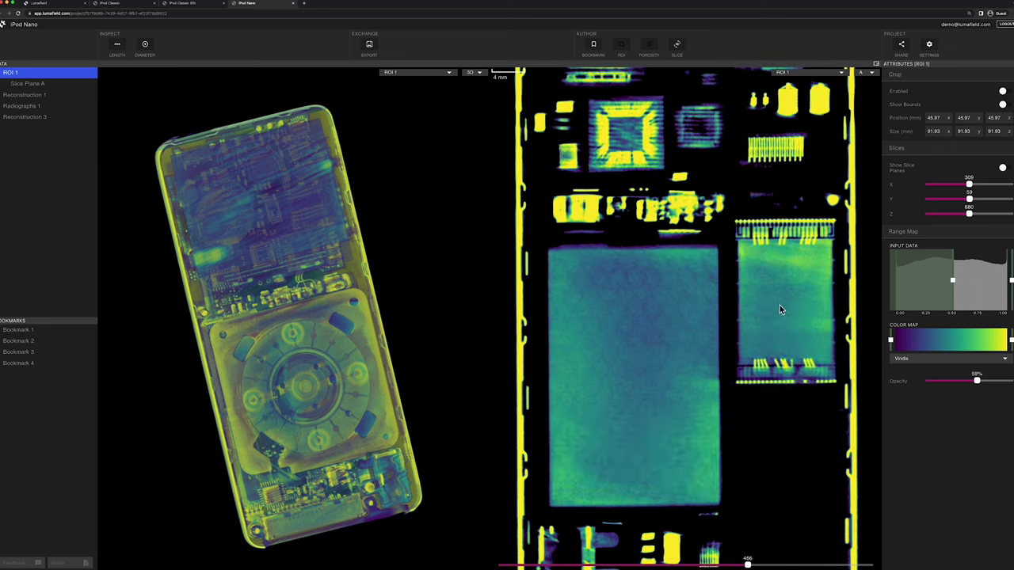
Examine the upper circuit board, and move the axial slice to 651 to inspect the round component and the thin lines beside it.
drag(779, 305, 763, 516)
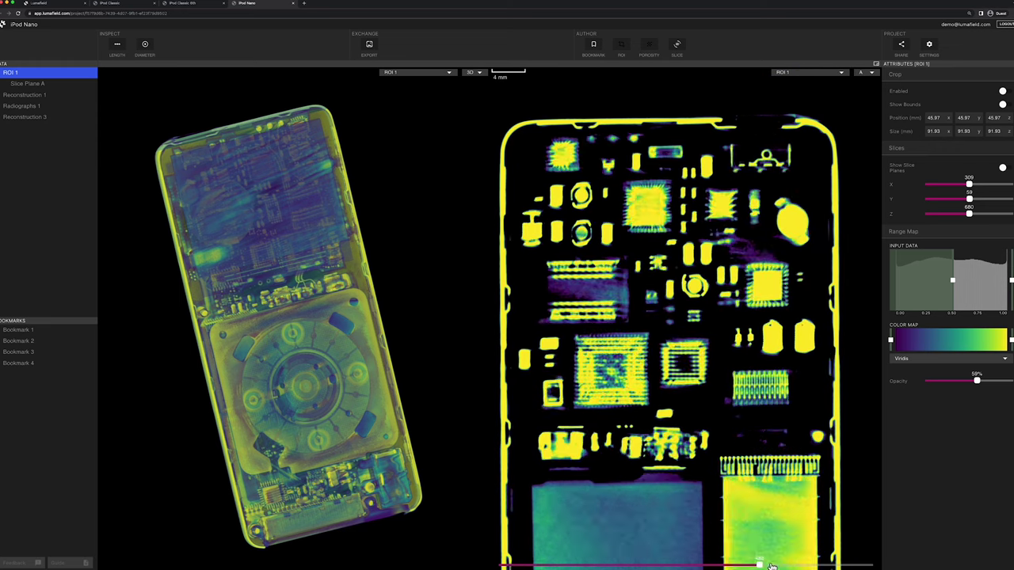
drag(773, 565, 854, 558)
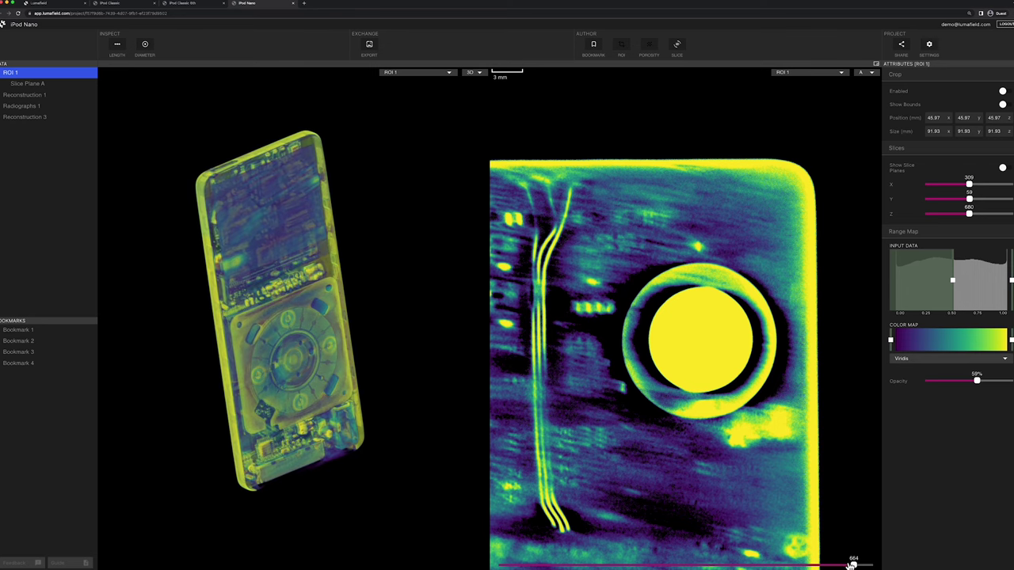
mouse_move(852, 564)
mouse_down()
mouse_move(828, 564)
mouse_move(846, 564)
mouse_up()
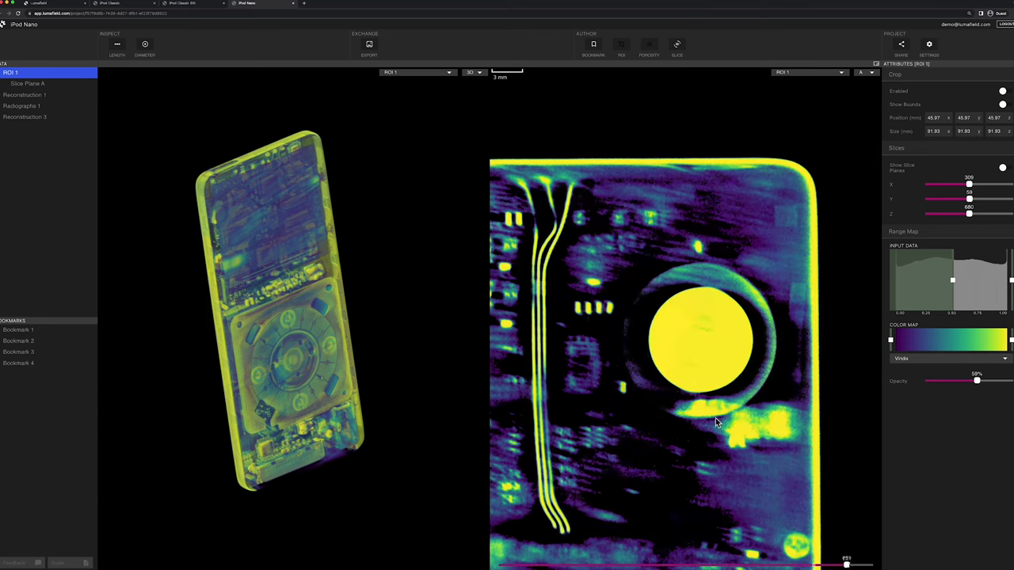
scroll(716, 422, down, 2)
Rotate and enlarge the 3D model to examine the click wheel and the electronics below it.
drag(287, 277, 294, 304)
scroll(294, 301, up, 2)
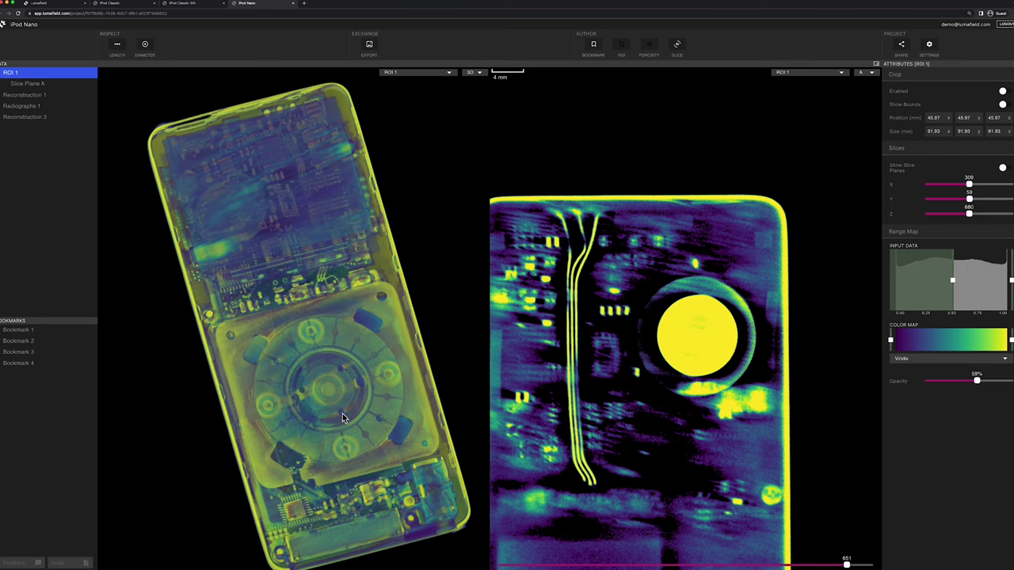
scroll(386, 519, up, 5)
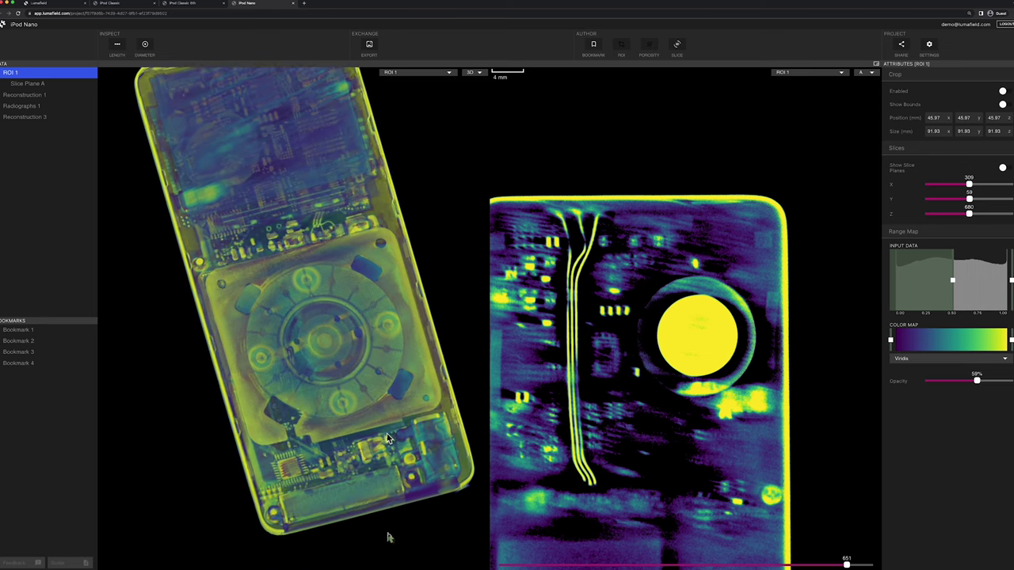
drag(354, 448, 353, 408)
scroll(665, 380, down, 5)
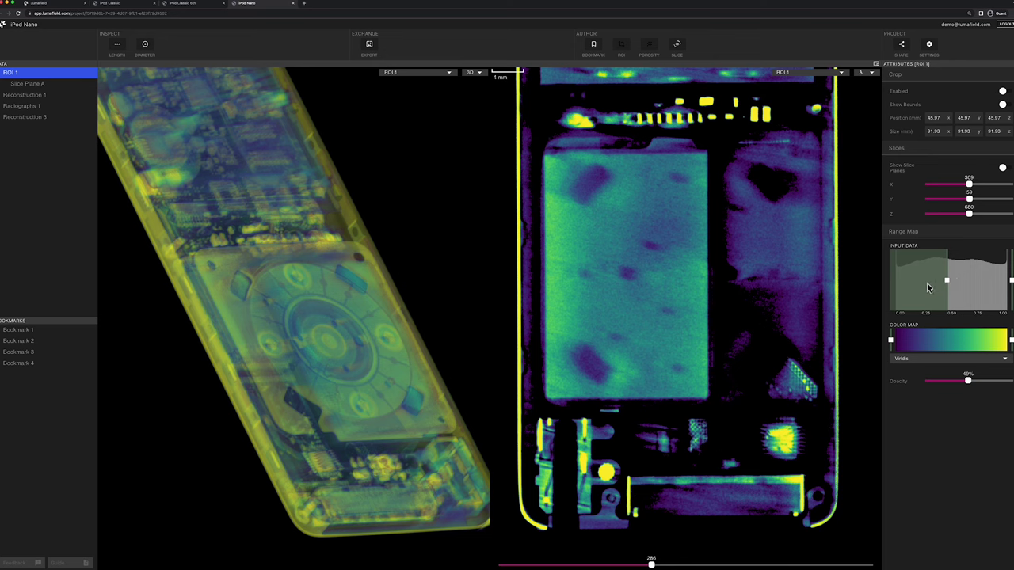
Reduce the lower limit of ROI 1's input data range to about 0.33 and rotate the 3D model.
drag(949, 282, 934, 288)
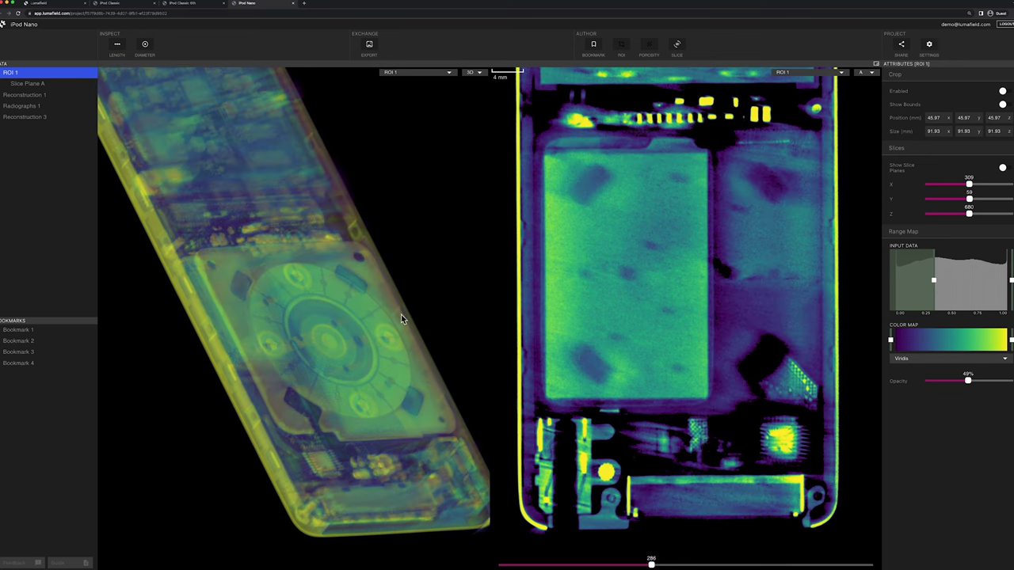
drag(401, 318, 379, 453)
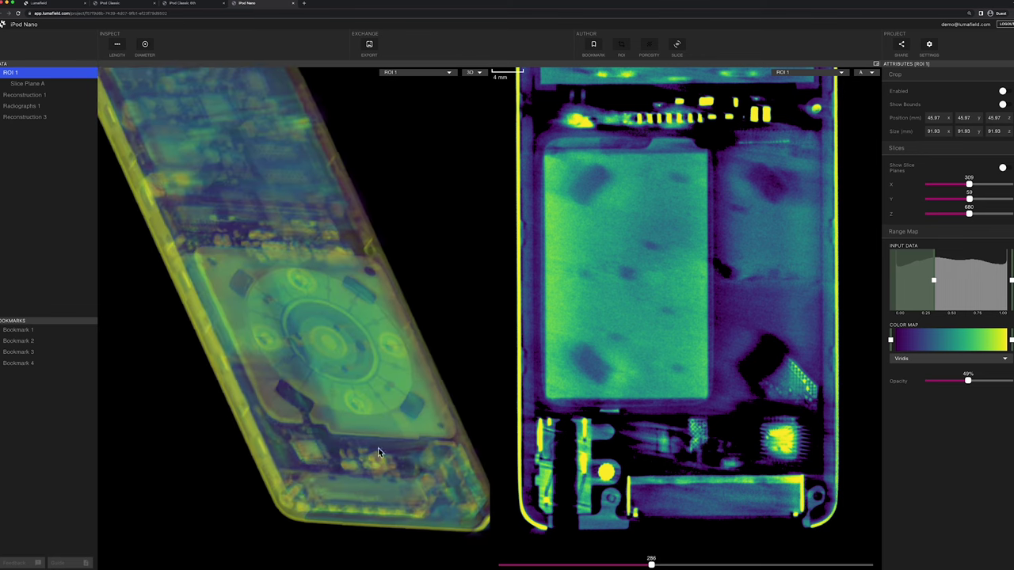
Show the Nano's full outline in the axial view and move the slice to 164 to examine the click wheel's plate.
scroll(711, 462, down, 5)
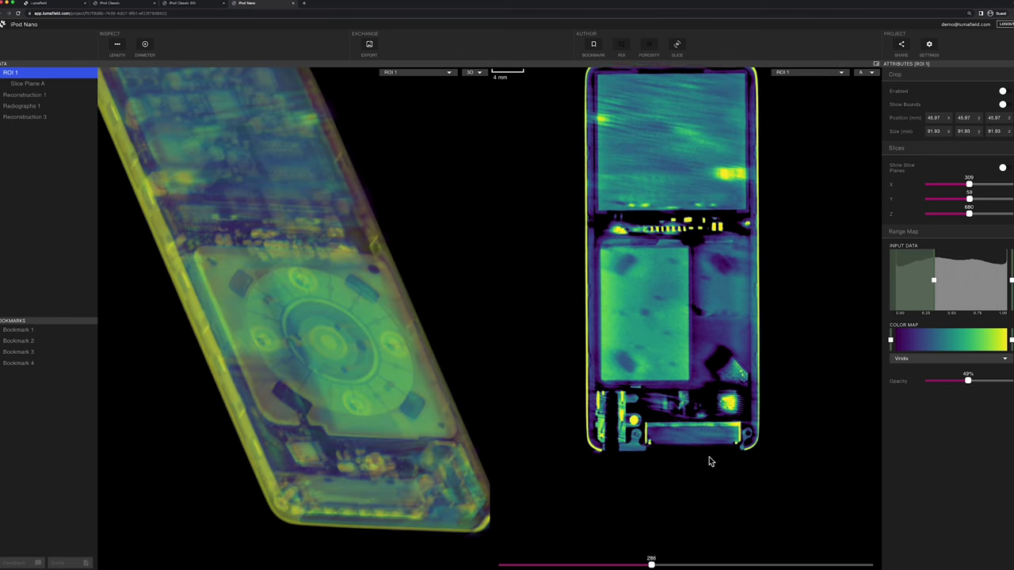
drag(784, 321, 783, 373)
drag(650, 563, 586, 563)
Tilt the 3D model to examine the dock connector end and the side wall of the case.
drag(369, 438, 368, 405)
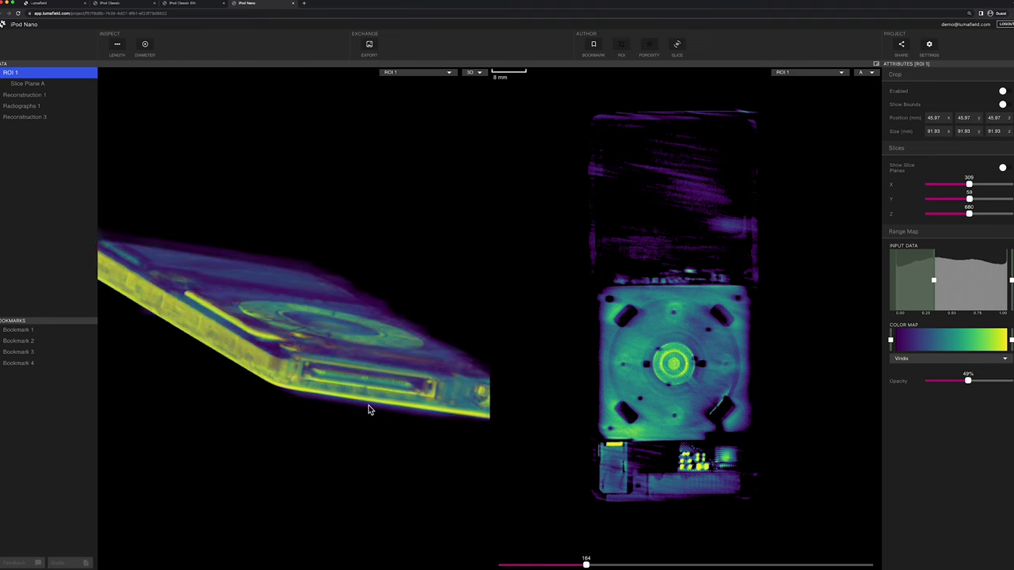
drag(315, 337, 311, 399)
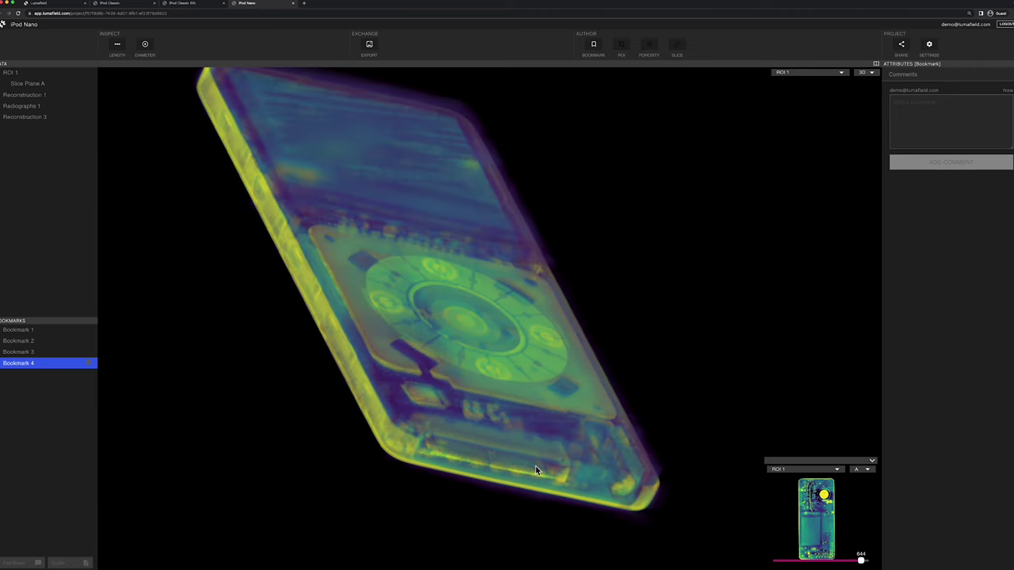
drag(567, 426, 602, 419)
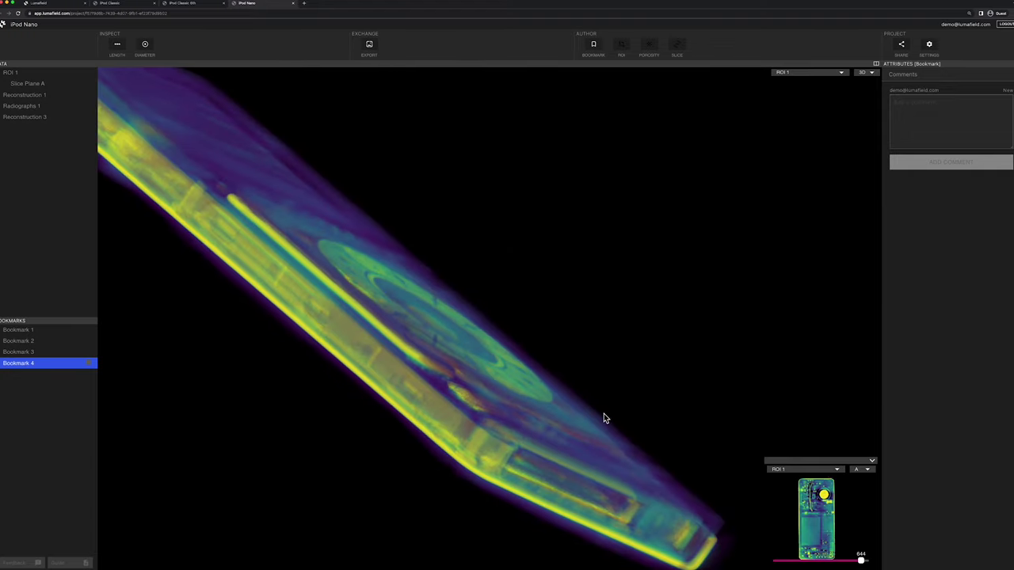